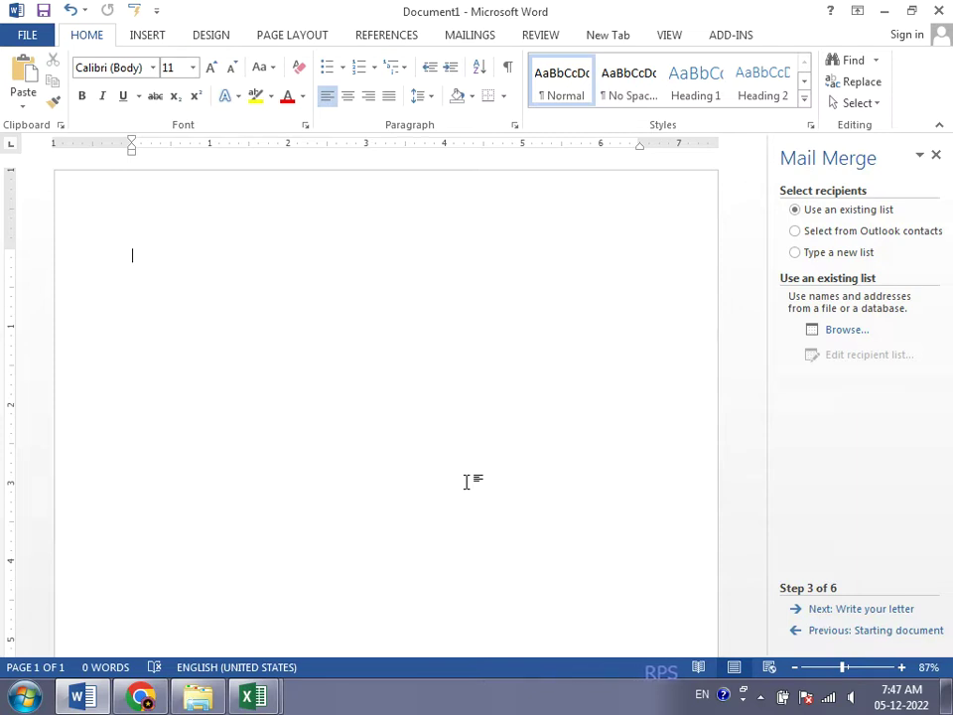
- Start the letter with the greeting "Dear Sir or Madam:" and leave several blank lines below it
{"action": "type", "text": "Dear"}
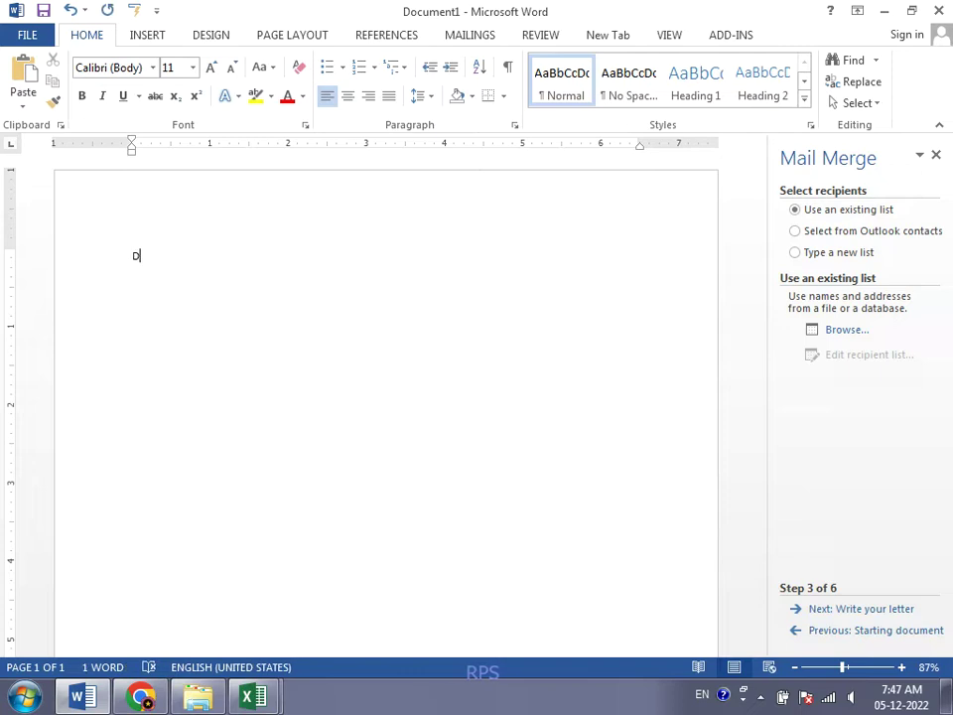
{"action": "key", "text": "Return"}
{"action": "key", "text": "Return"}
{"action": "key", "text": "Return"}
{"action": "key", "text": "Return"}
{"action": "key", "text": "Return"}
{"action": "key", "text": "Return"}
{"action": "key", "text": "Return"}
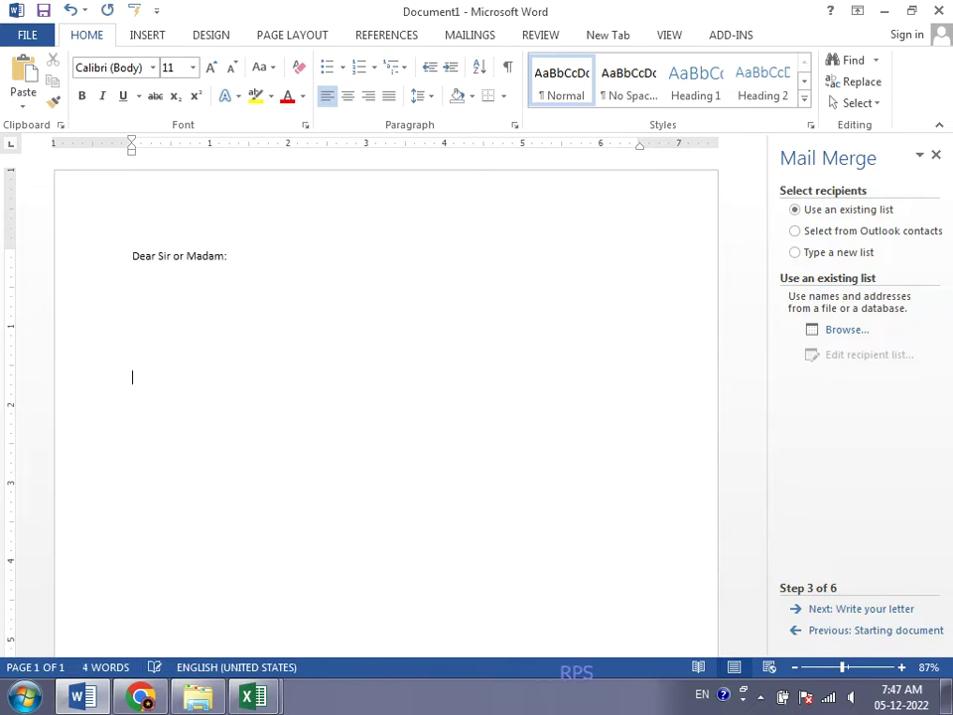
- Write a body paragraph of about four lines of random filler text, beginning "sdkfljds fdslkfsd kl fj", followed by blank space
{"action": "type", "text": "sdkfljds fdslkfsd kl fj"}
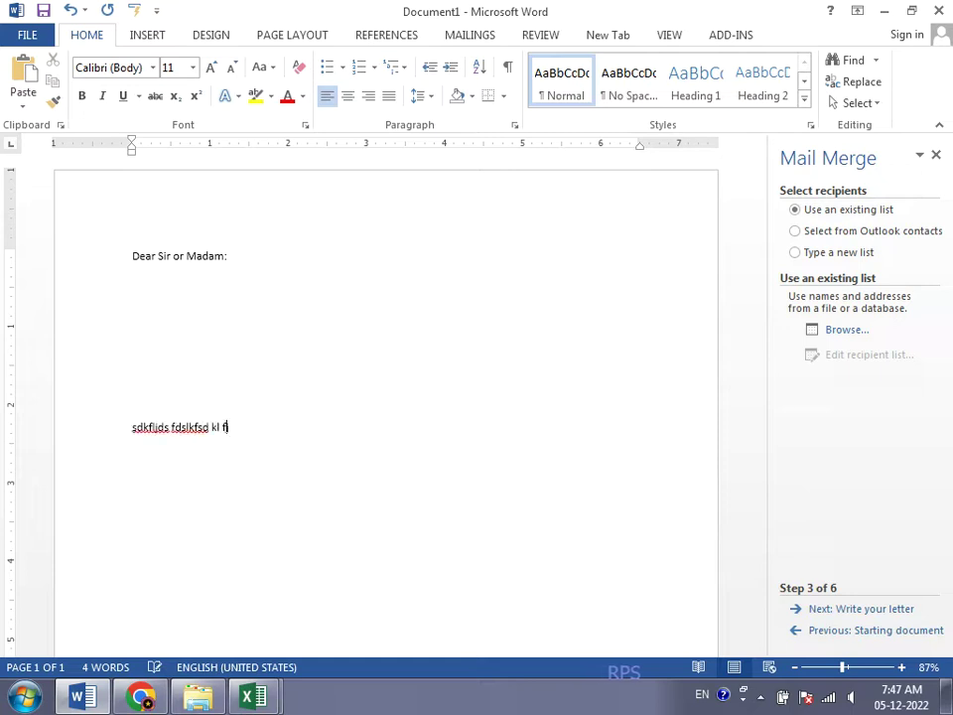
{"action": "type", "text": " sdlkafjkldsfjklsdjfklsdjfklsdfj sdklfjdklfdksl"}
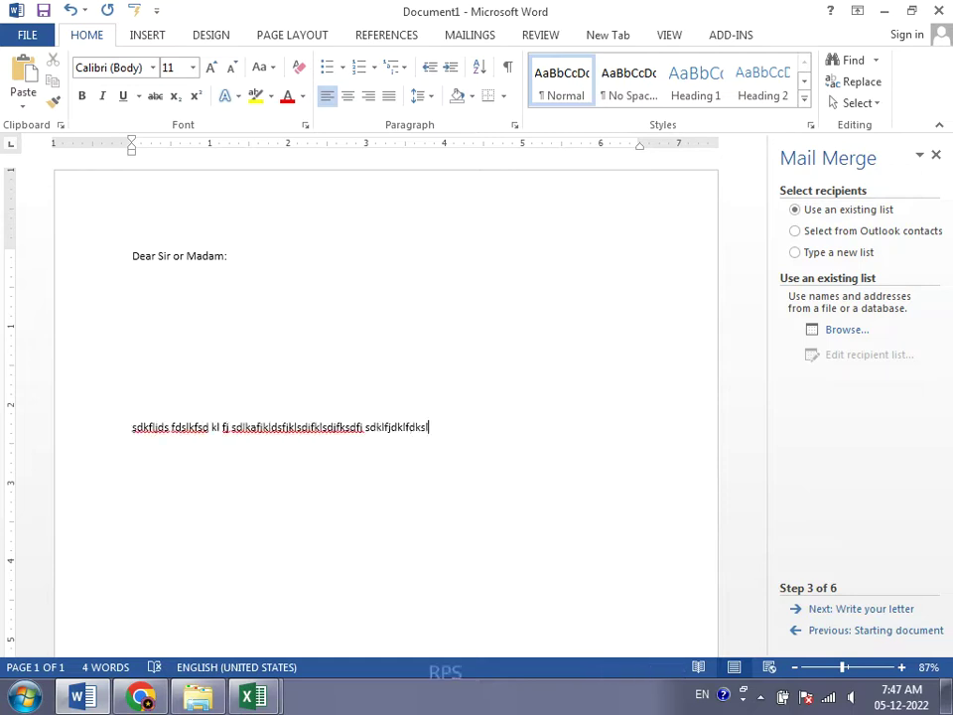
{"action": "type", "text": "fjsklfjsdklfjskldfjsdklfjsdkfsdfsdklf sdk"}
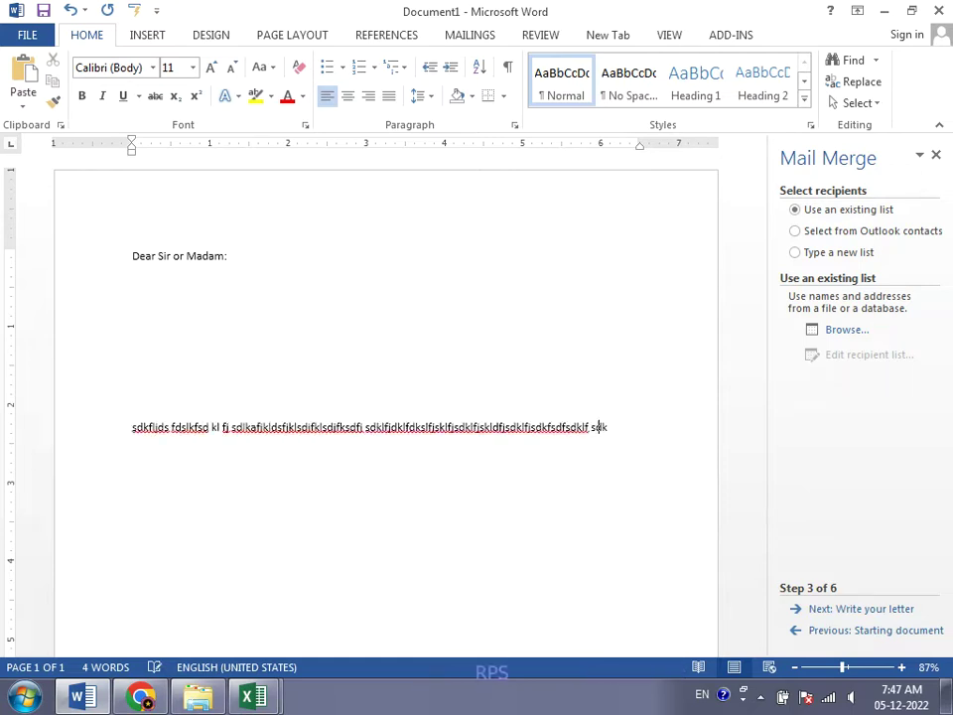
{"action": "type", "text": "lfjsdkl fsdkl fsdkl fsdkl fklsd fjklds fklsd fjklsd fk"}
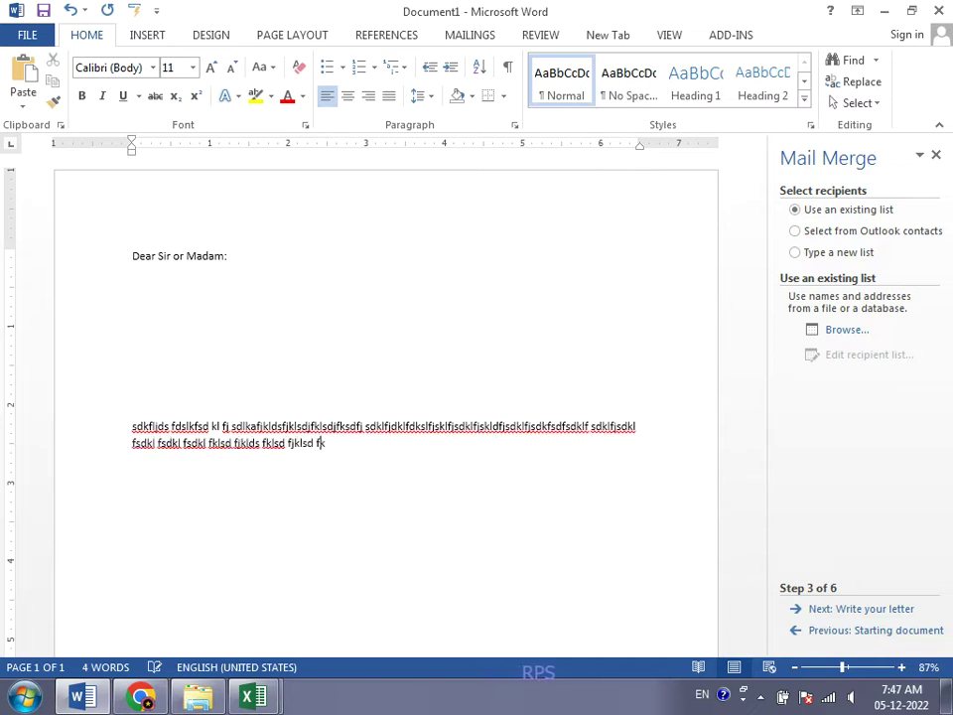
{"action": "type", "text": "ds fjdkslf jsdkl fjkdls jfklds jfklds fklsd fklds "}
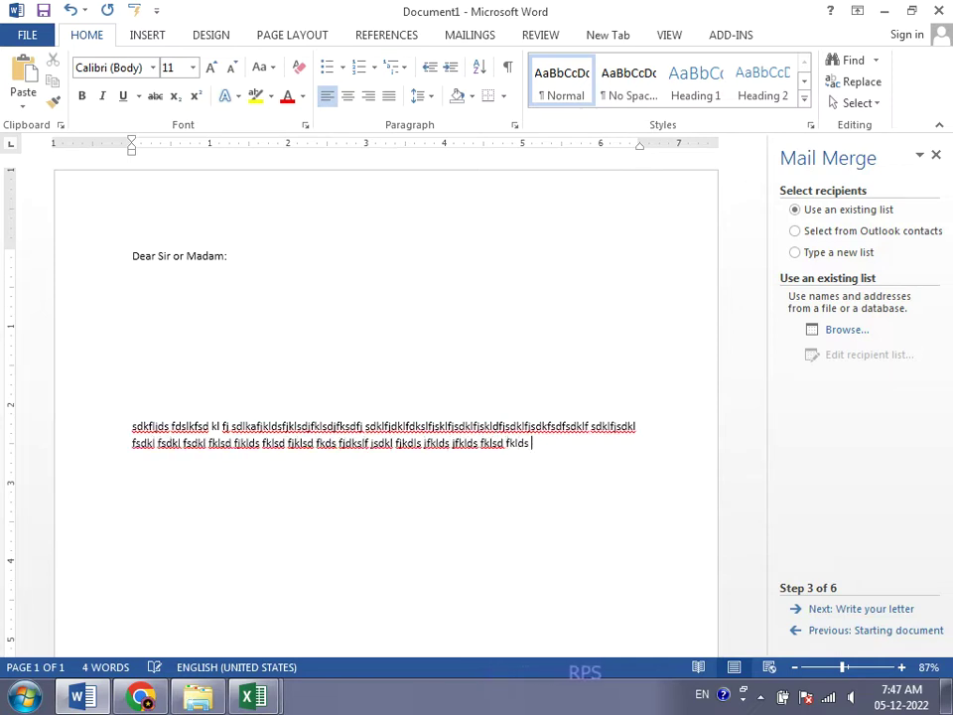
{"action": "type", "text": "fklsdjfklsdjfklsd fjlkdsfkldsjfklds fjklsdjfkdls"}
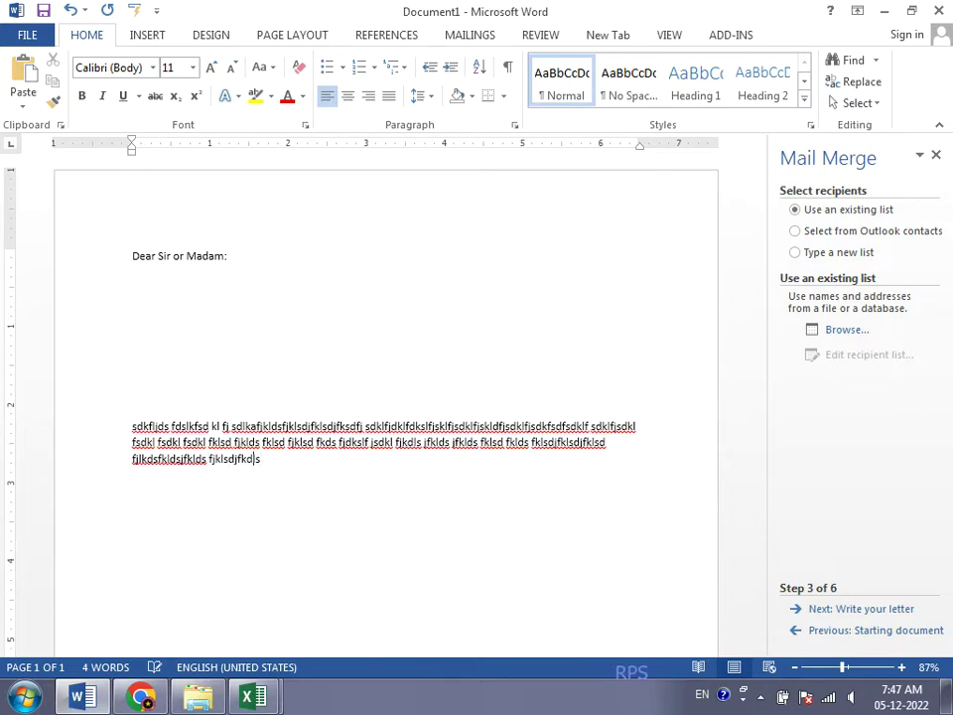
{"action": "type", "text": "jfkdls fjkdls fjkds fjks fkdsl fkdls fjdskfjksdljfkdfjkdjkfjksd"}
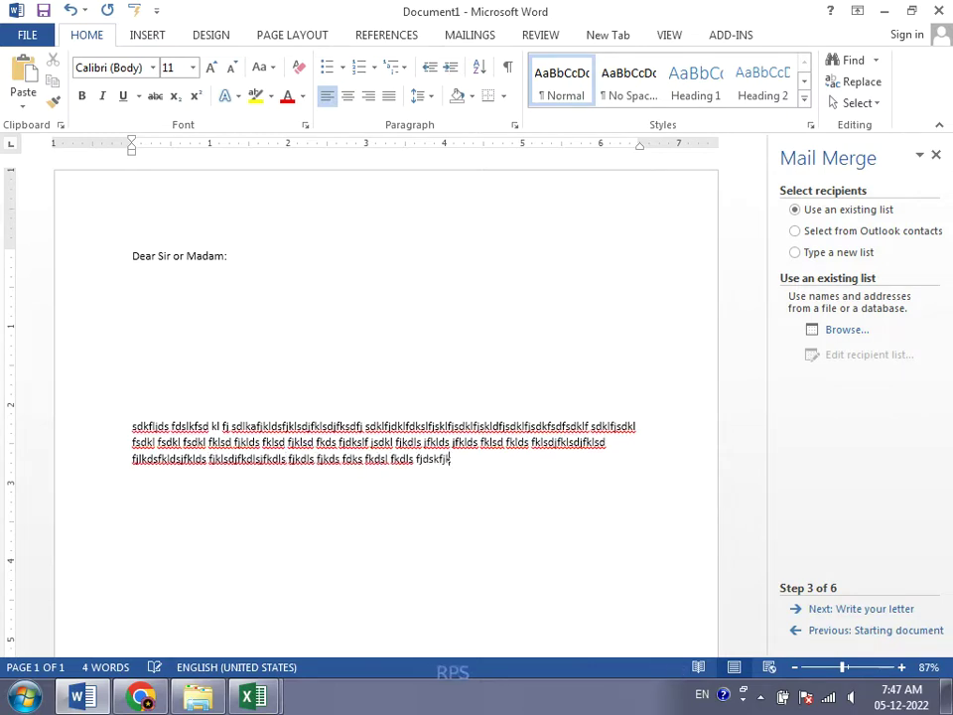
{"action": "type", "text": "fjkdsfjdksfjksd fkdls"}
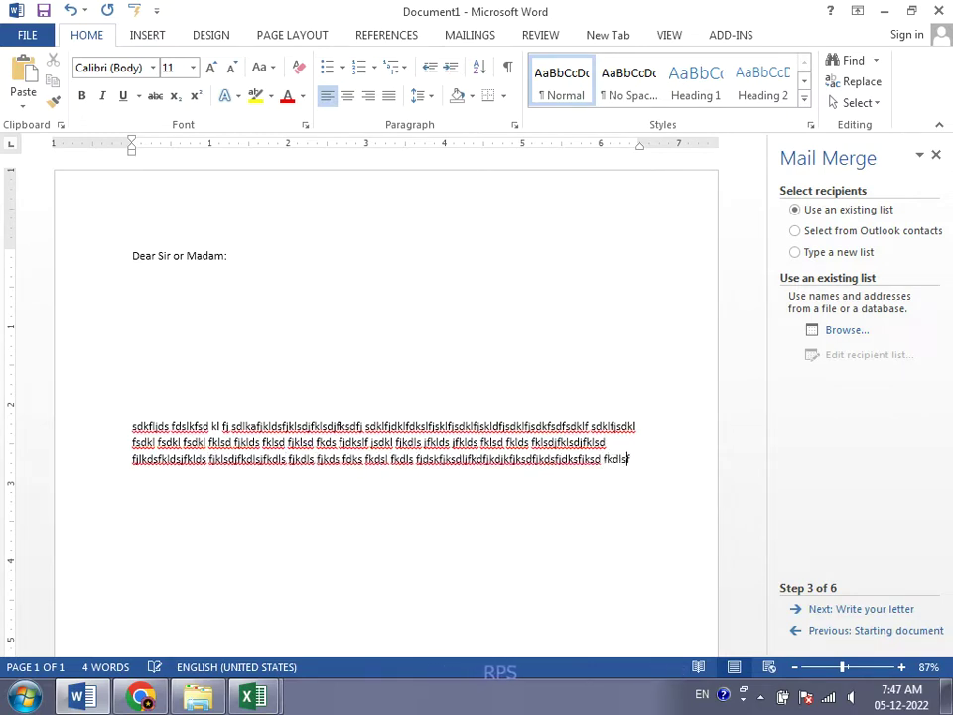
{"action": "type", "text": "fjkdsjfksdjfksdjfkskjfkds"}
{"action": "key", "text": "Return"}
{"action": "key", "text": "Return"}
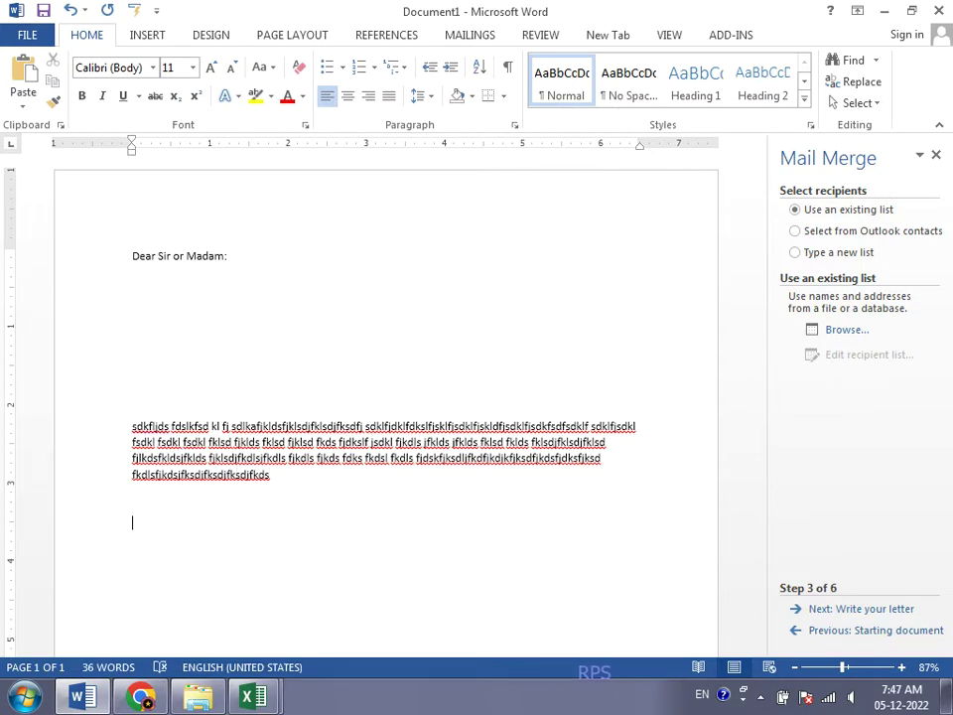
- Add the closing line "signature" below the body paragraph and end it with a new line
{"action": "type", "text": "signa"}
{"action": "key", "text": "BackSpace"}
{"action": "type", "text": "ignature"}
{"action": "key", "text": "Return"}
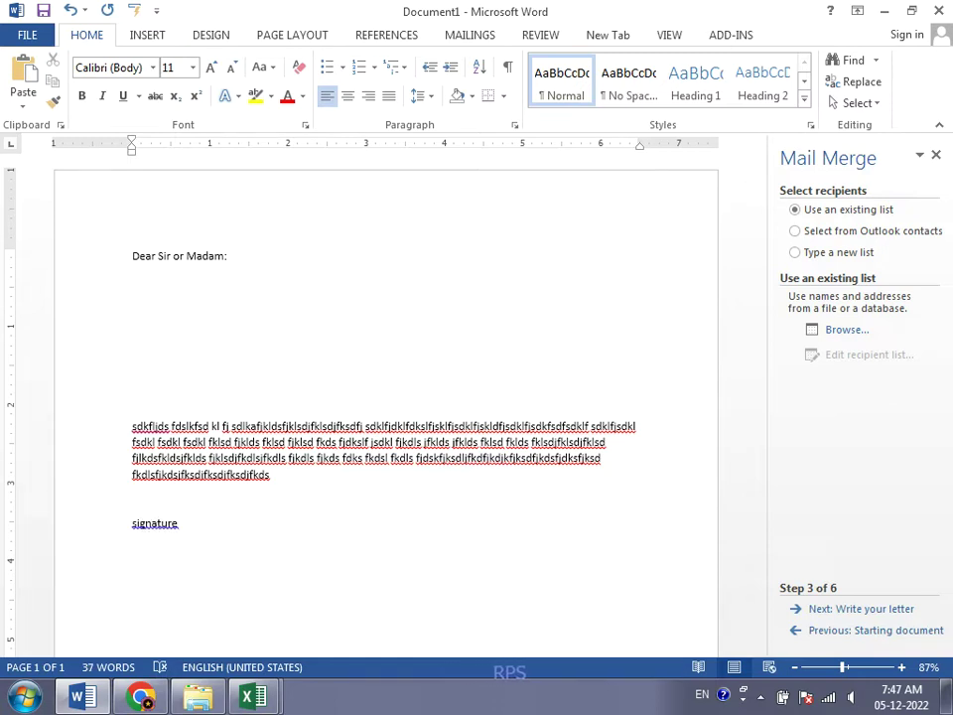
- Place the insertion point on a blank line below the greeting and reopen the Step-by-Step Mail Merge Wizard
{"action": "left_click", "coordinate": [224, 314]}
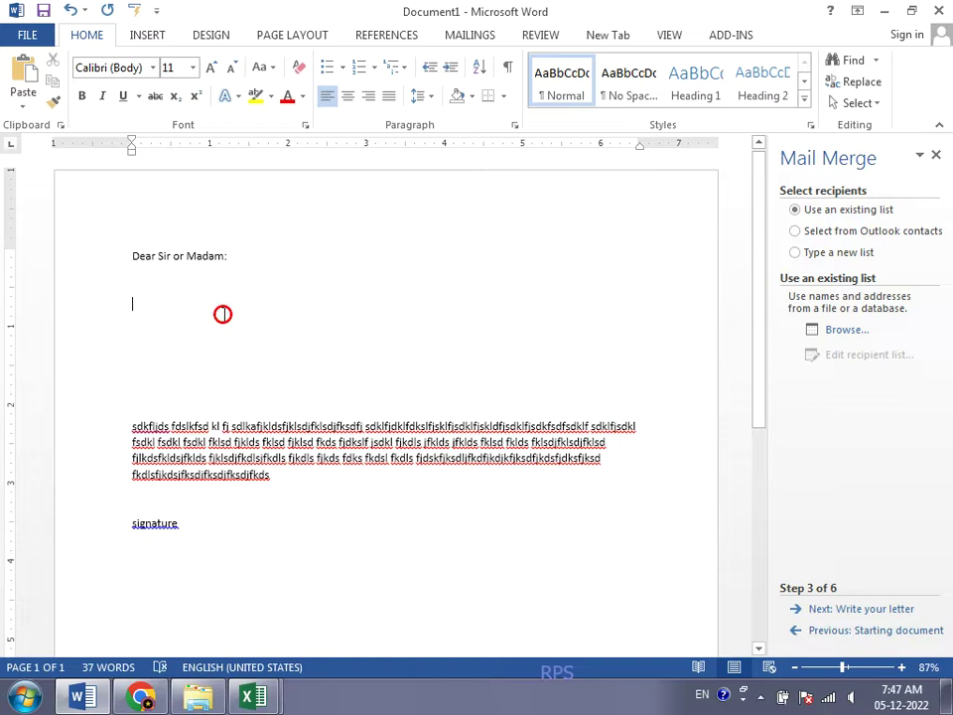
{"action": "left_click", "coordinate": [464, 37]}
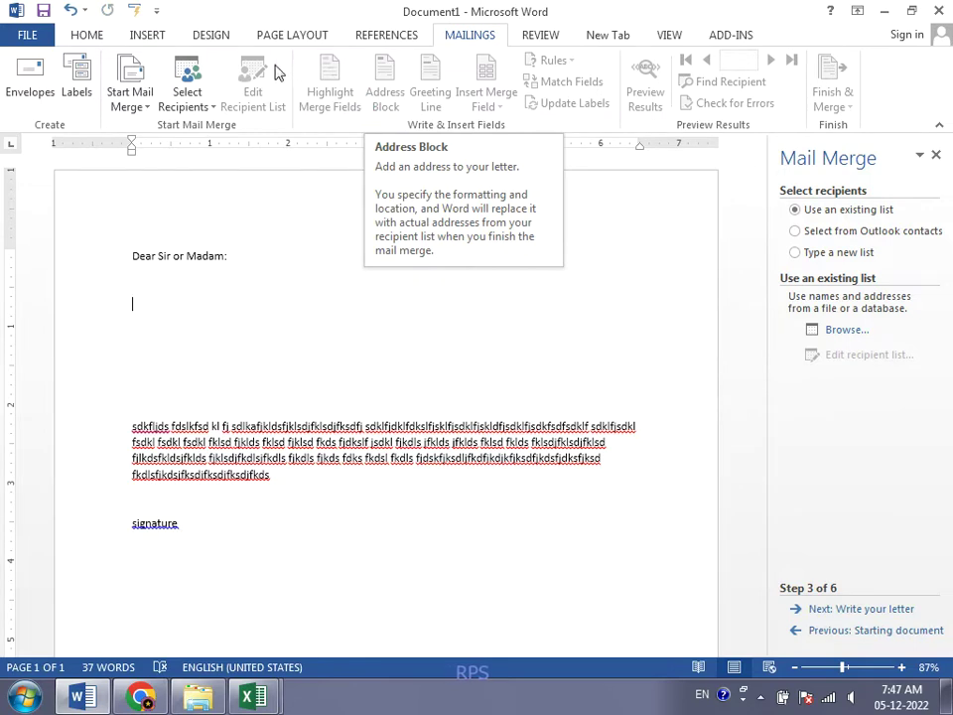
{"action": "left_click", "coordinate": [146, 110]}
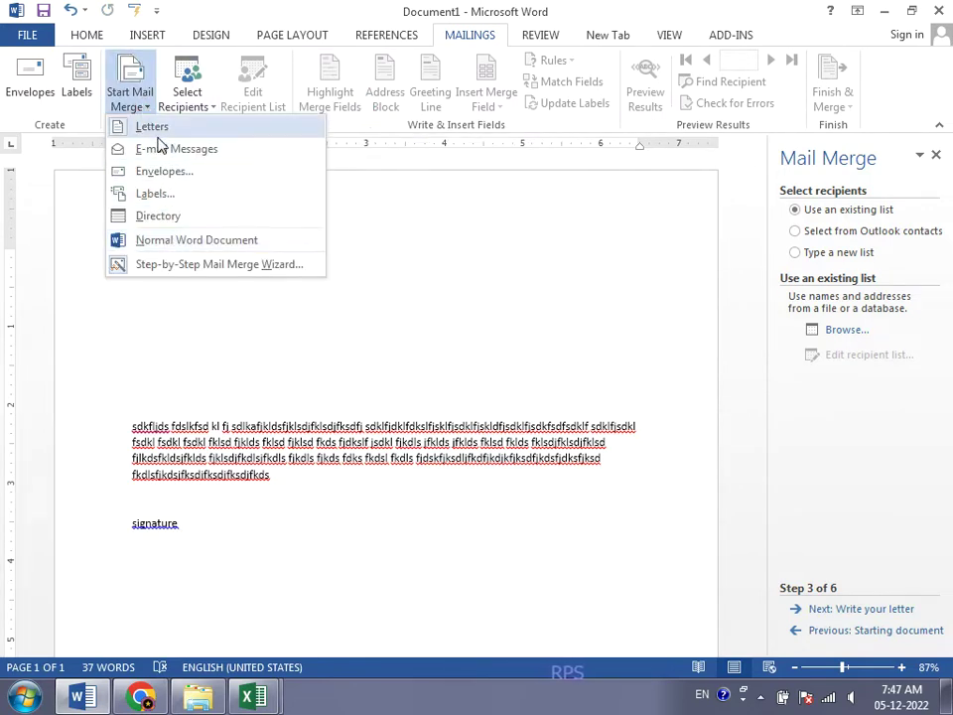
{"action": "left_click", "coordinate": [177, 266]}
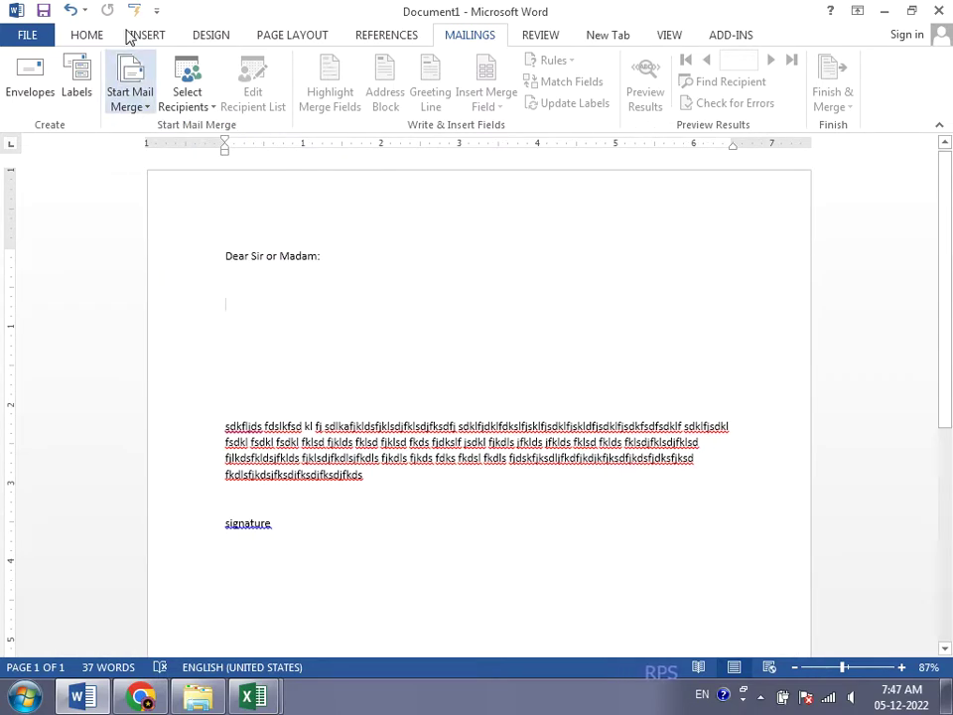
{"action": "left_click", "coordinate": [123, 93]}
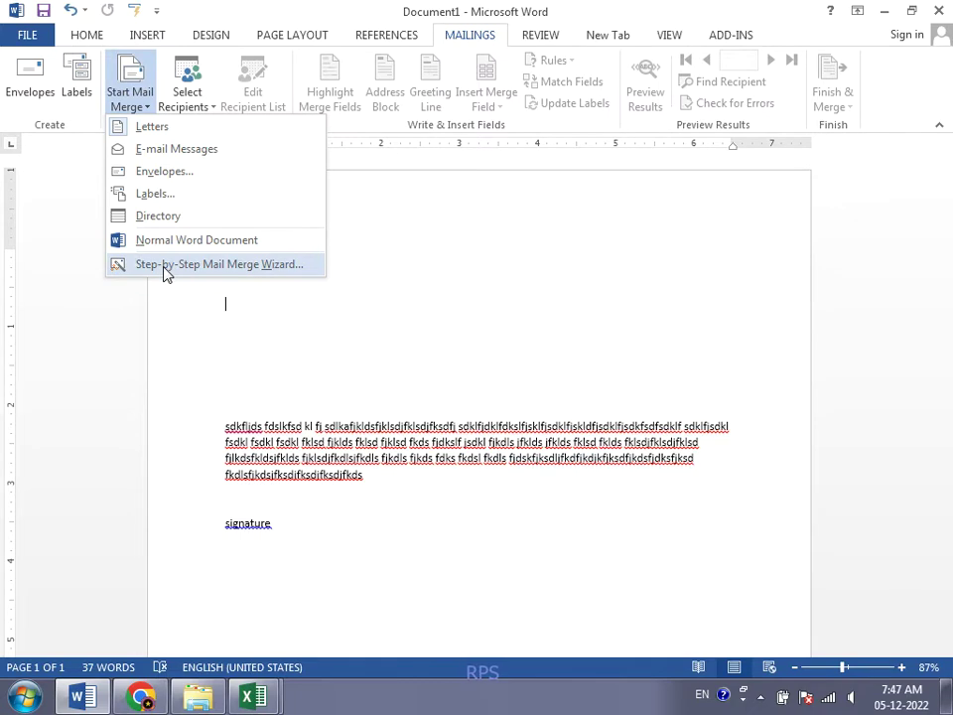
{"action": "left_click", "coordinate": [166, 266]}
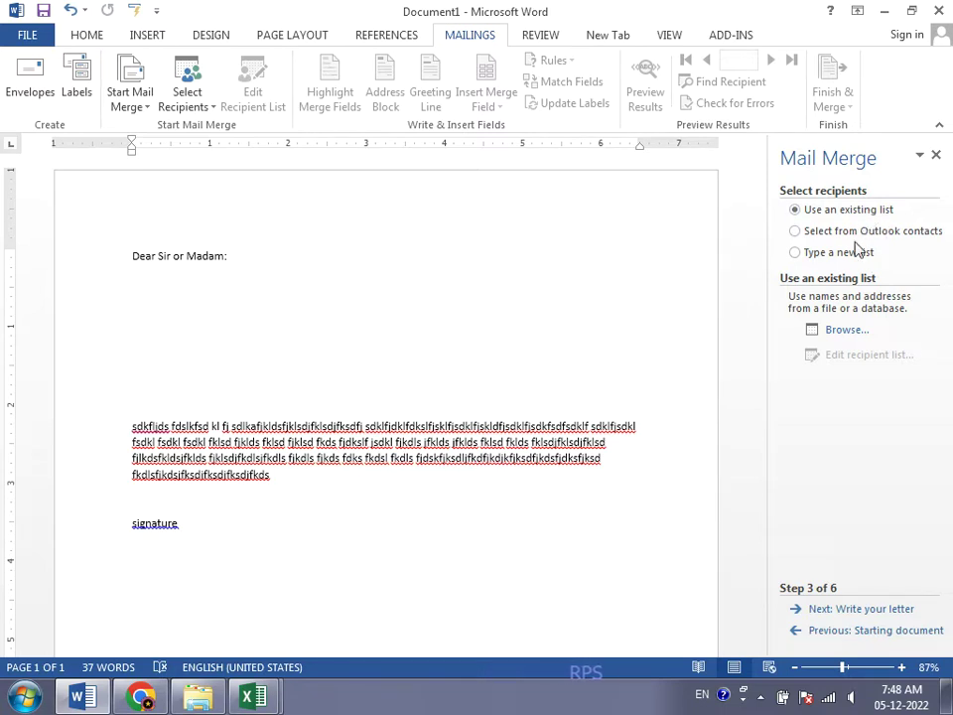
- Review the wizard's document type and starting document choices, keeping Letters and the current document, and return to recipient selection
{"action": "left_click", "coordinate": [804, 632]}
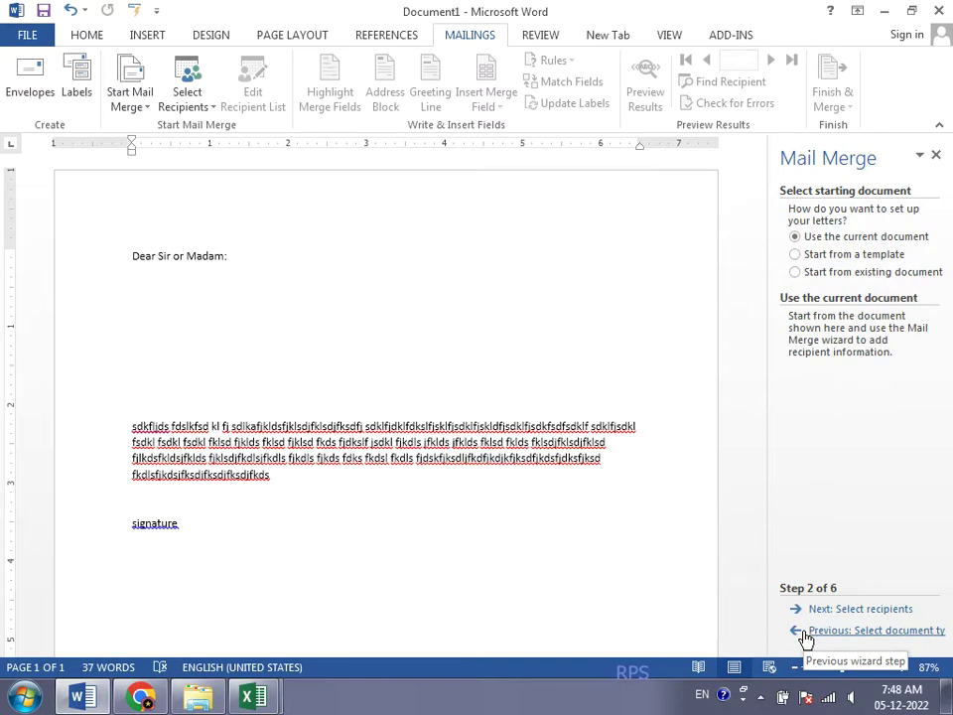
{"action": "left_click", "coordinate": [802, 631]}
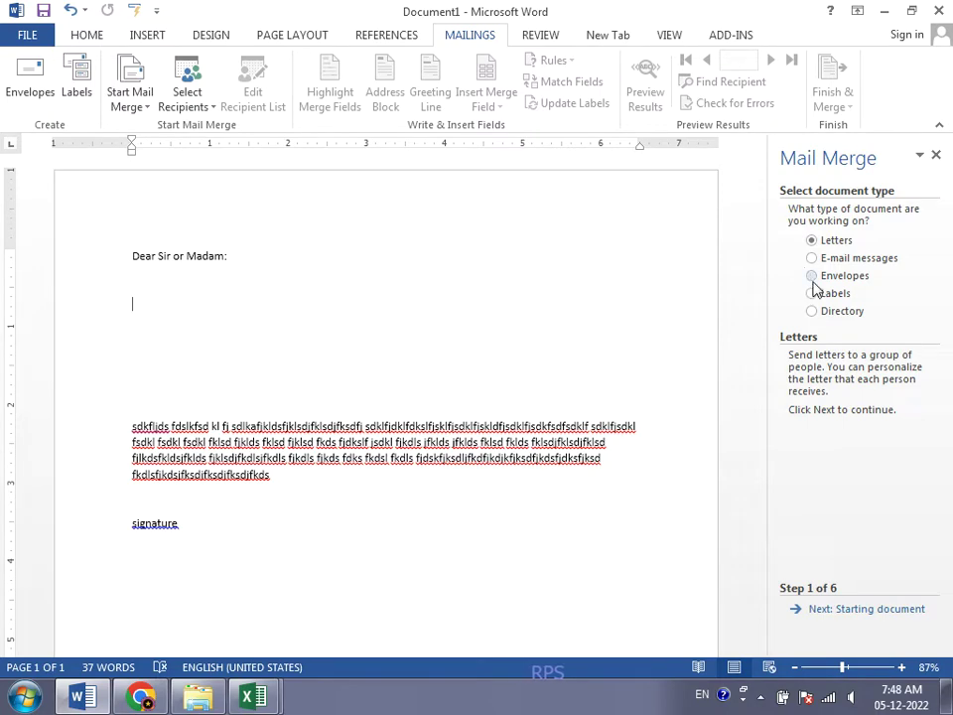
{"action": "left_click", "coordinate": [859, 608]}
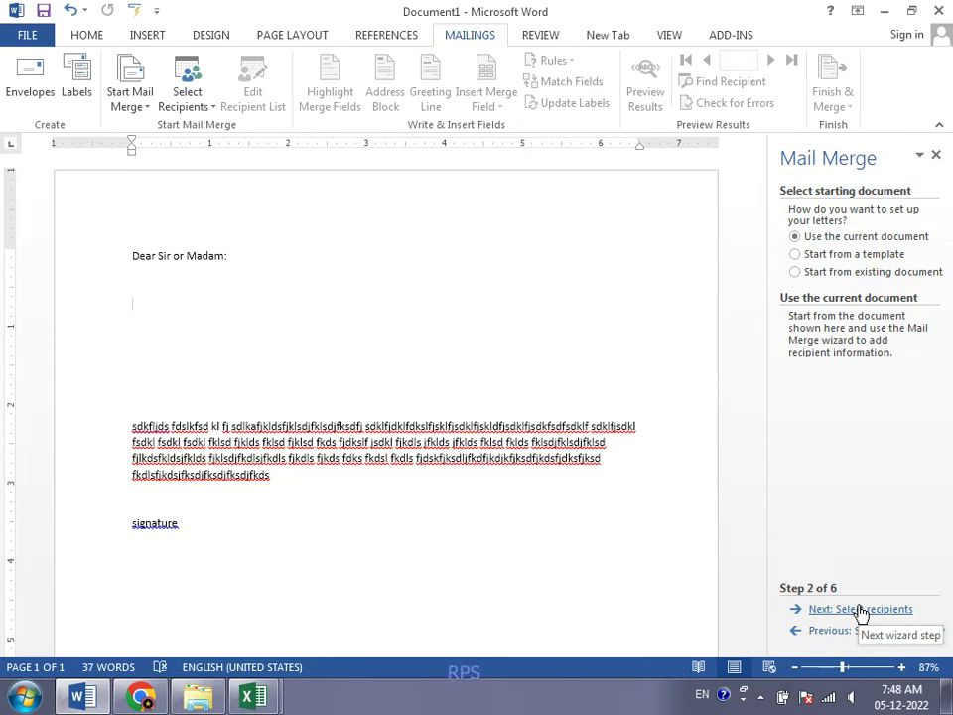
{"action": "left_click", "coordinate": [859, 608]}
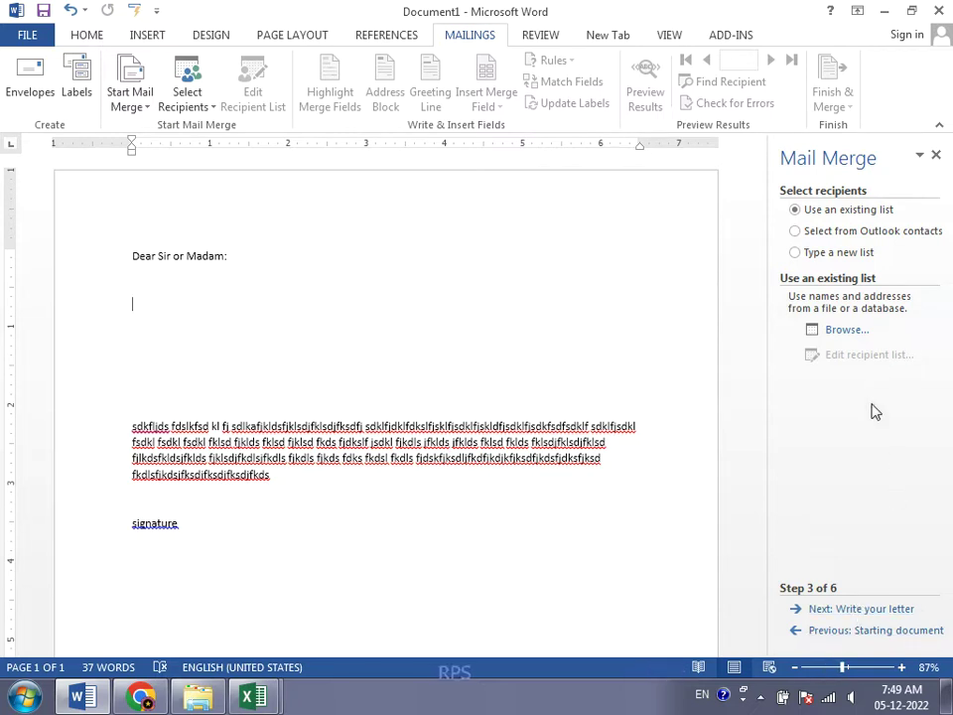
- Choose to type a new recipient list, create it, and open its column customization
{"action": "left_click", "coordinate": [806, 254]}
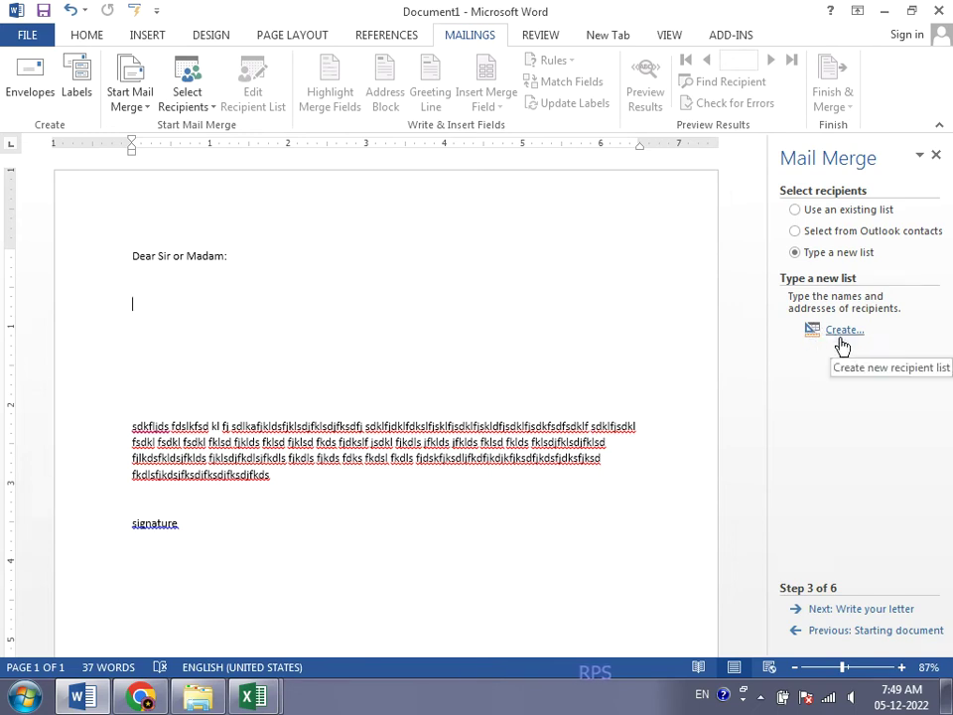
{"action": "left_click", "coordinate": [841, 340]}
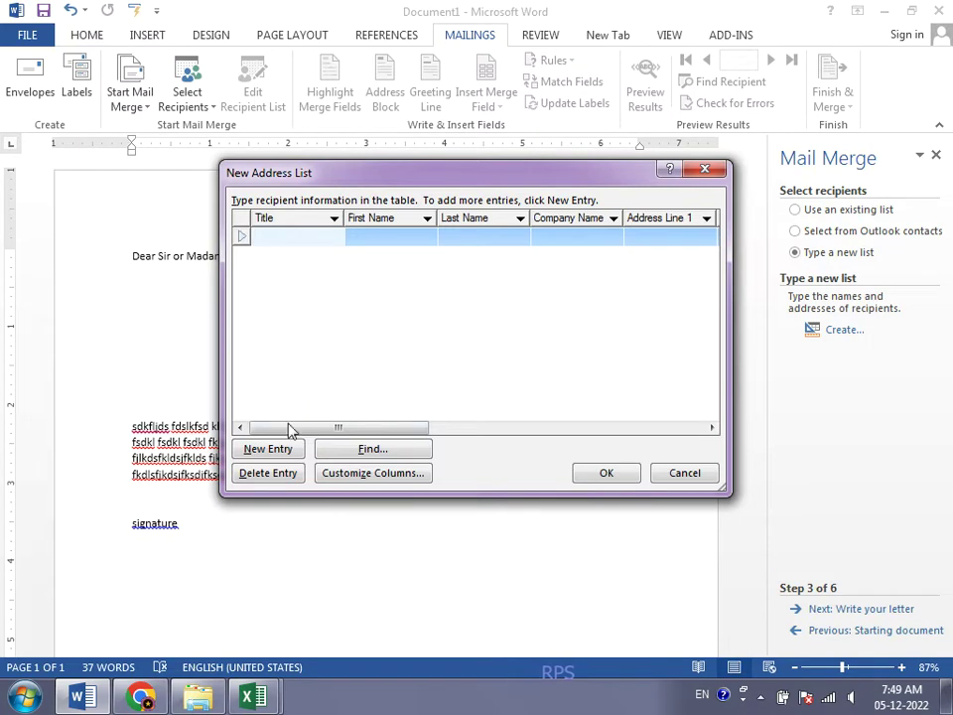
{"action": "left_click", "coordinate": [330, 475]}
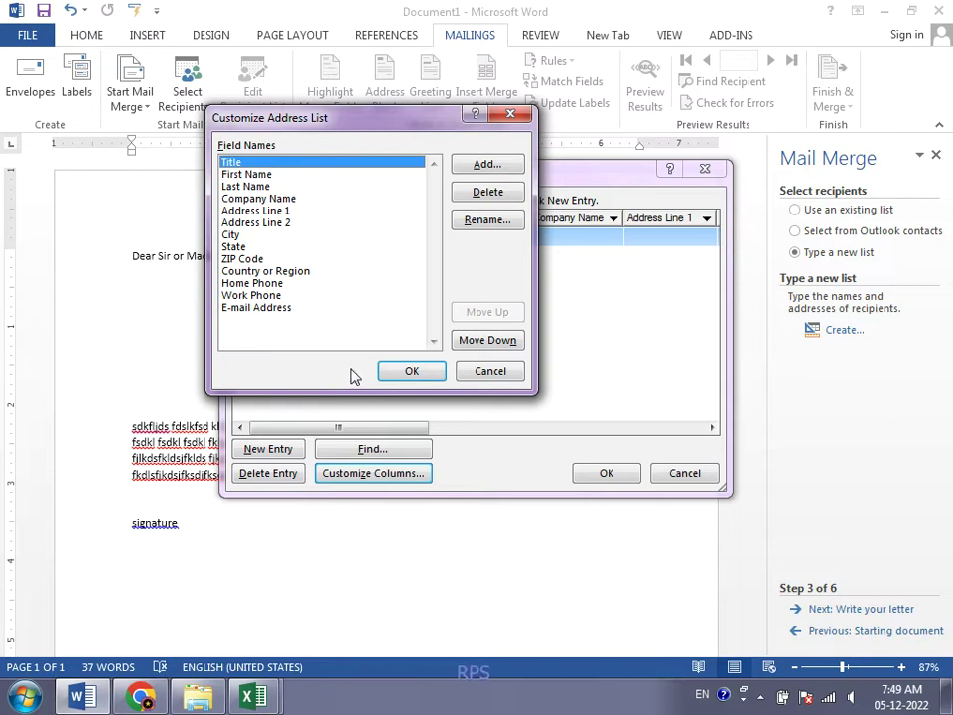
- Delete all default fields from the address list, from Title through E-mail Address, confirming each deletion
{"action": "left_click", "coordinate": [497, 194]}
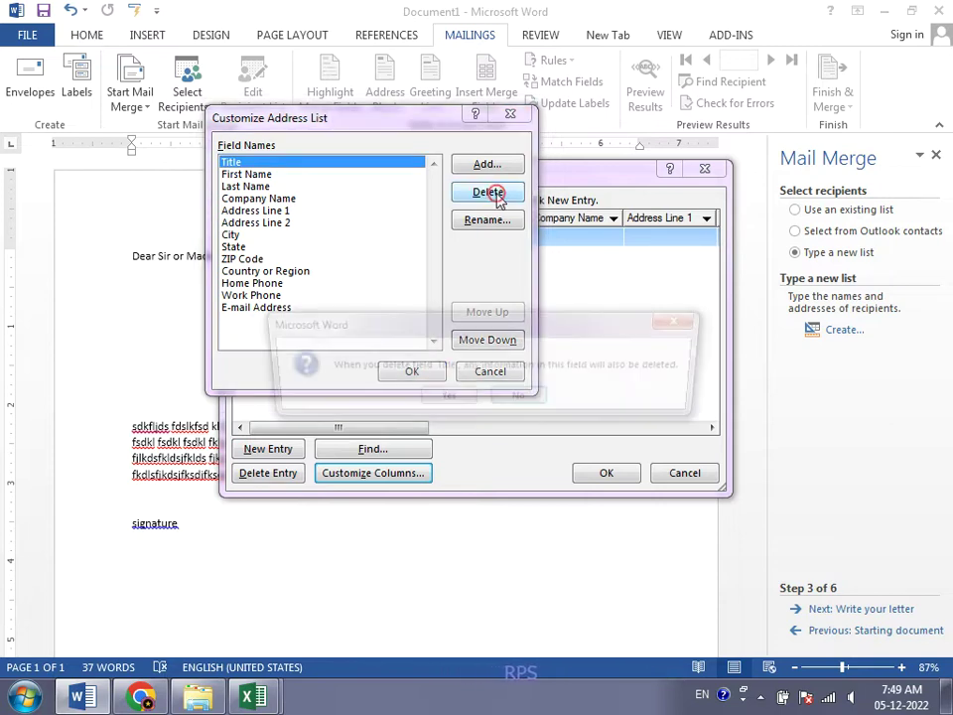
{"action": "left_click", "coordinate": [443, 399]}
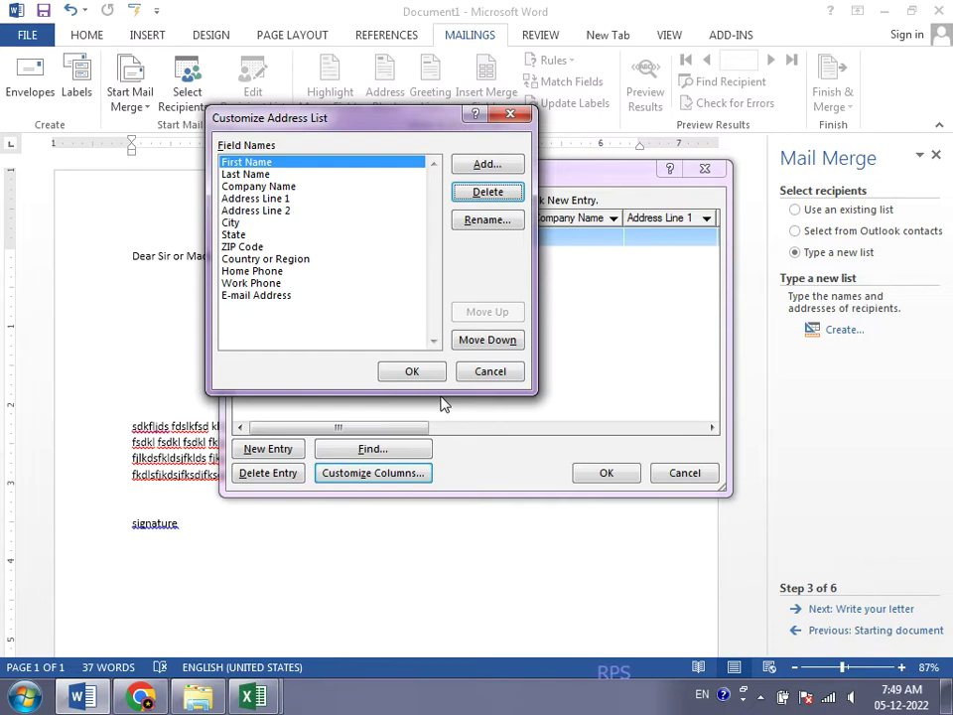
{"action": "key", "text": "Return"}
{"action": "key", "text": "Return"}
{"action": "key", "text": "Return"}
{"action": "key", "text": "Return"}
{"action": "key", "text": "Return"}
{"action": "key", "text": "Return"}
{"action": "key", "text": "Return"}
{"action": "key", "text": "Return"}
{"action": "key", "text": "Return"}
{"action": "key", "text": "Return"}
{"action": "key", "text": "Return"}
{"action": "key", "text": "Return"}
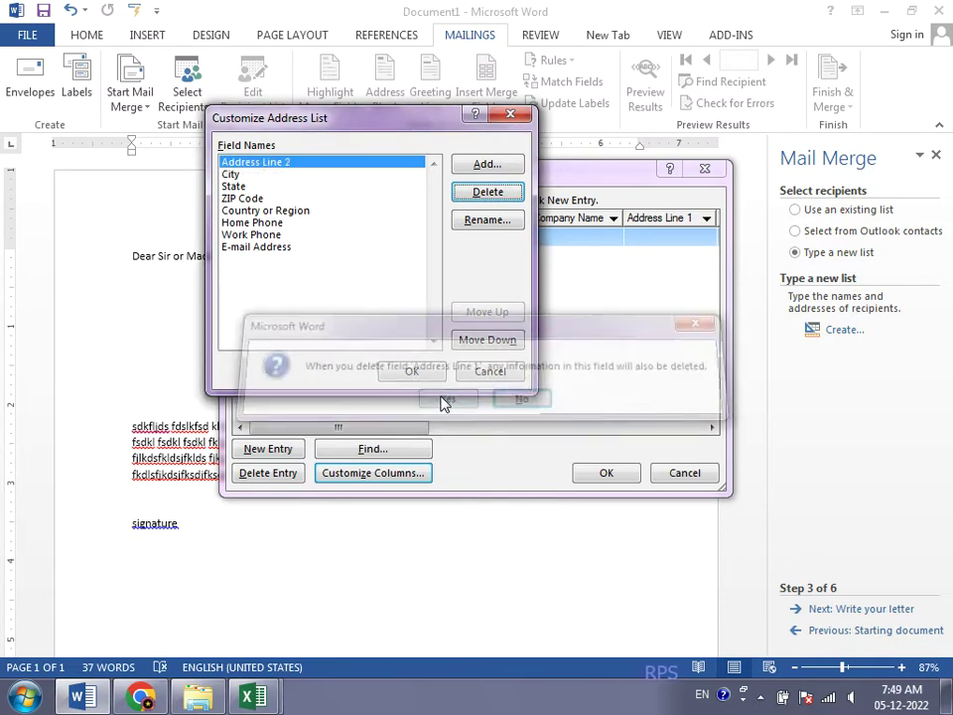
{"action": "key", "text": "Return"}
{"action": "key", "text": "Return"}
{"action": "key", "text": "Return"}
{"action": "key", "text": "Return"}
{"action": "key", "text": "Return"}
{"action": "key", "text": "Return"}
{"action": "key", "text": "Return"}
{"action": "key", "text": "Return"}
{"action": "key", "text": "Return"}
{"action": "key", "text": "Return"}
{"action": "key", "text": "Return"}
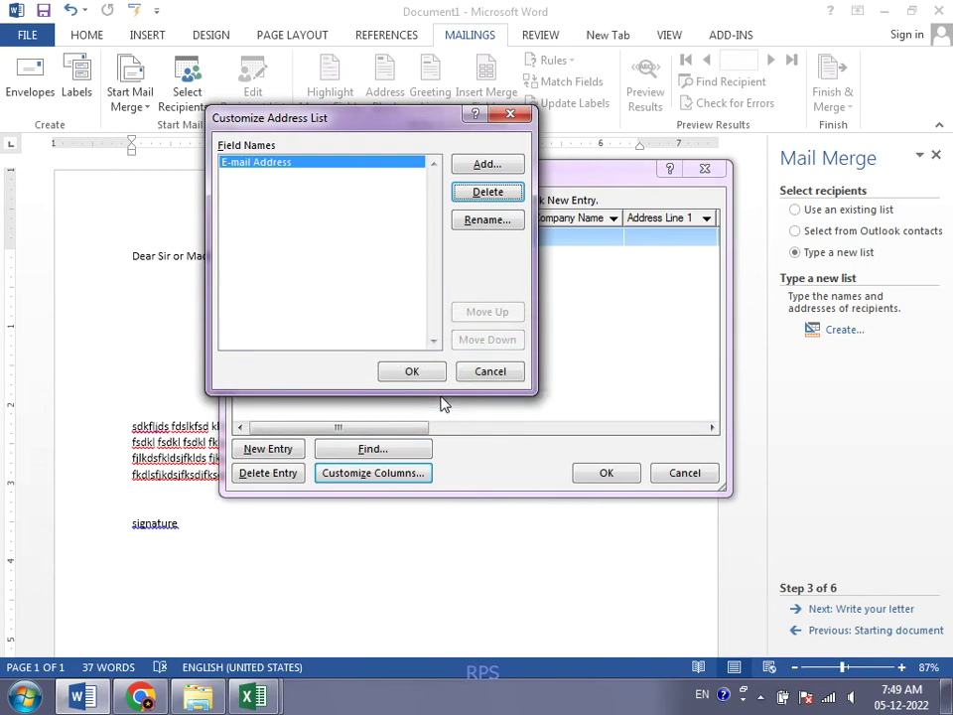
{"action": "key", "text": "Return"}
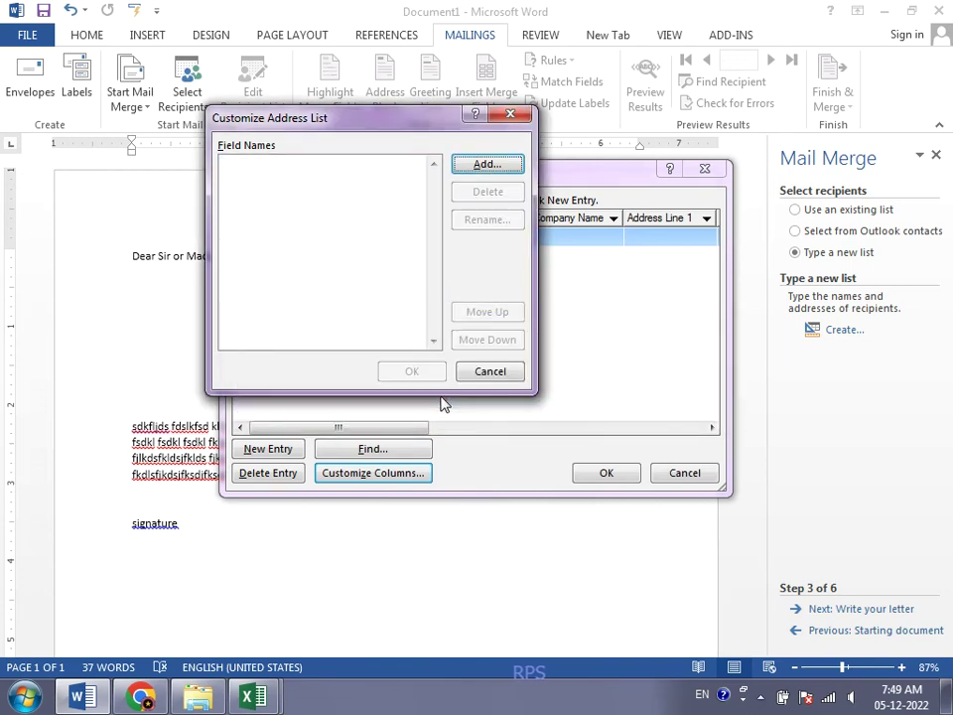
- Add three custom fields to the address list: name, city and phone
{"action": "left_click", "coordinate": [486, 164]}
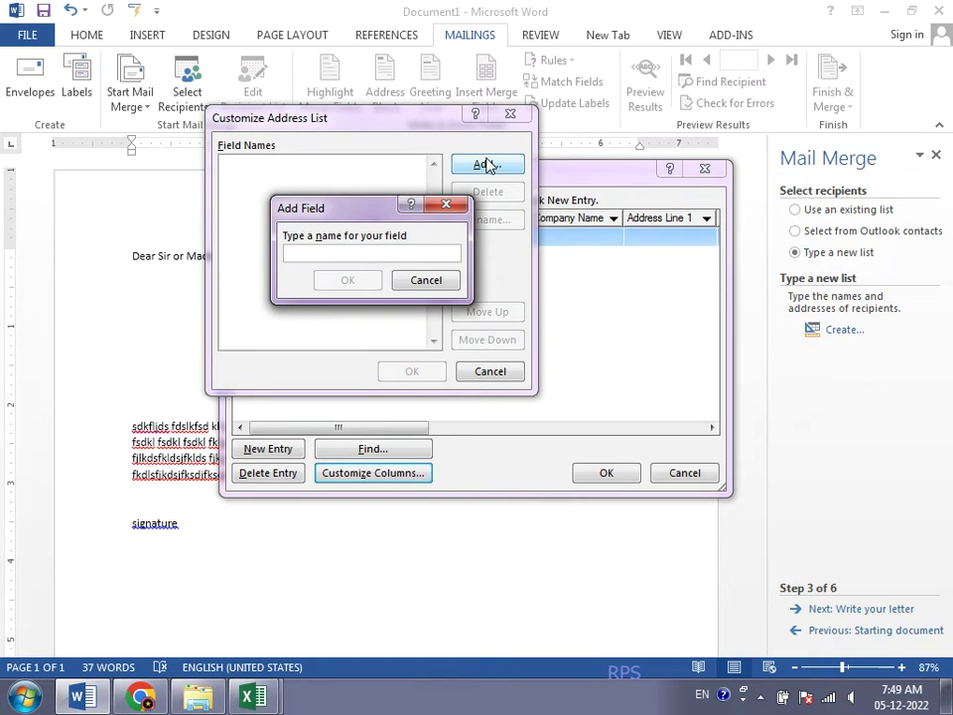
{"action": "type", "text": "name"}
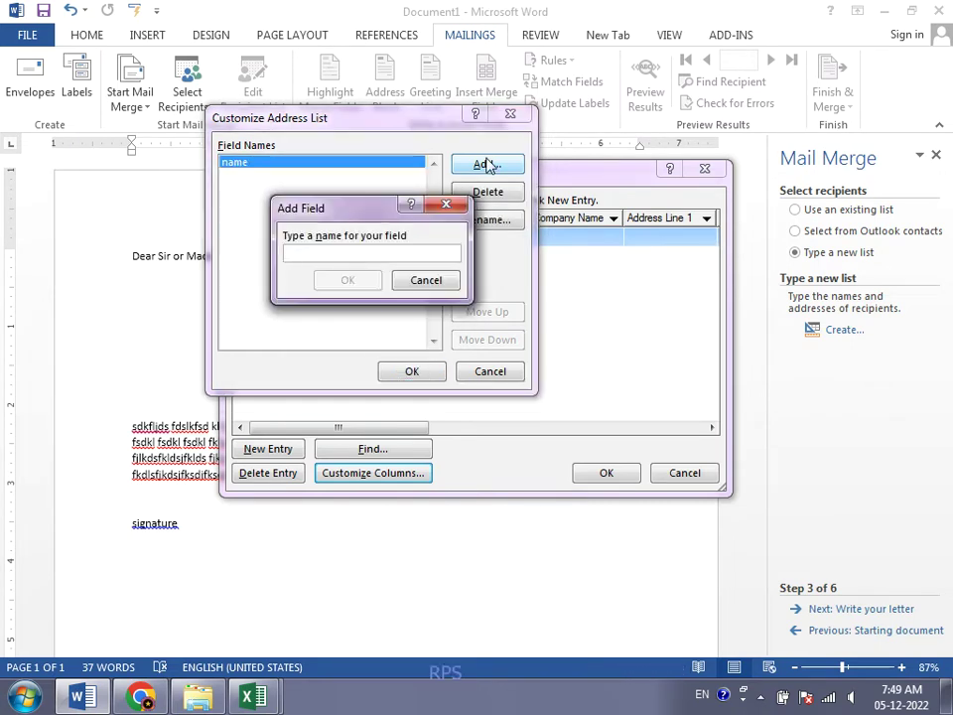
{"action": "type", "text": "city"}
{"action": "key", "text": "Return"}
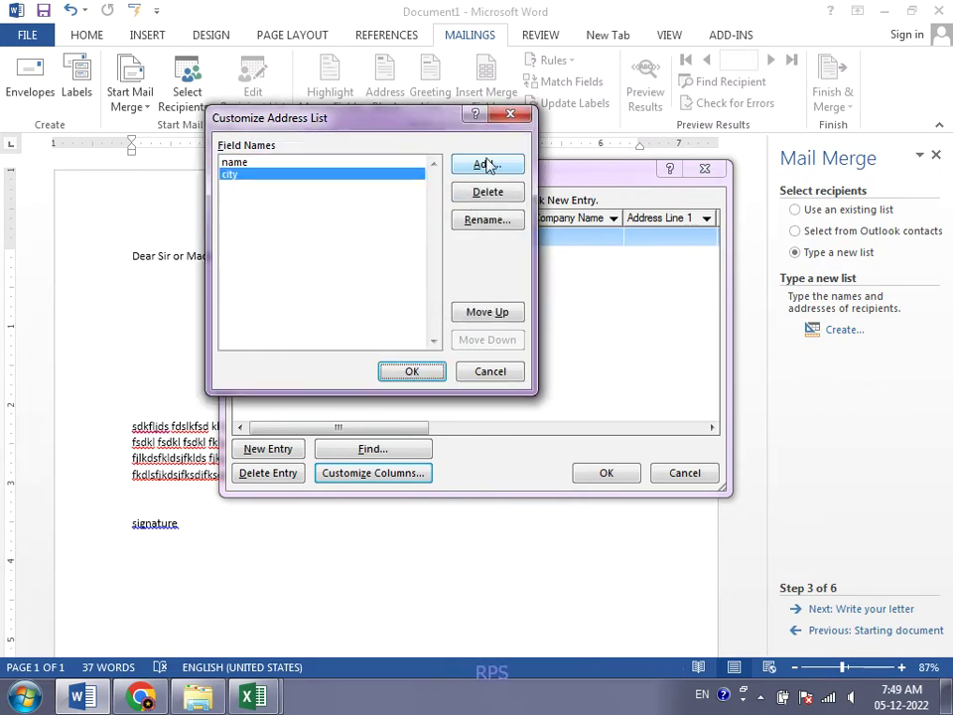
{"action": "left_click", "coordinate": [487, 164]}
{"action": "type", "text": "phone"}
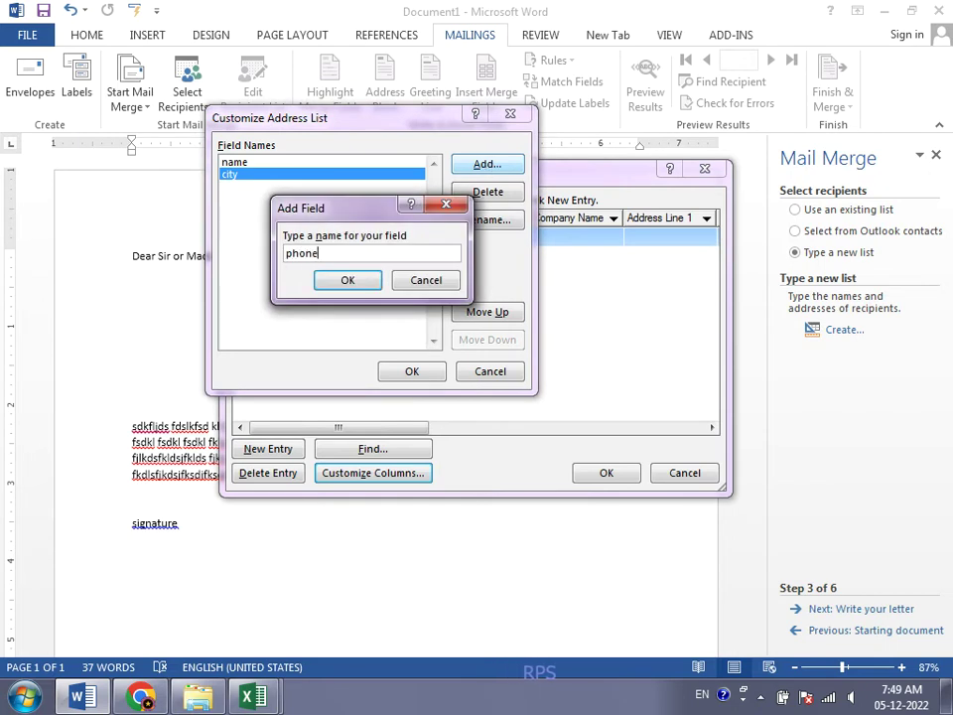
{"action": "key", "text": "Return"}
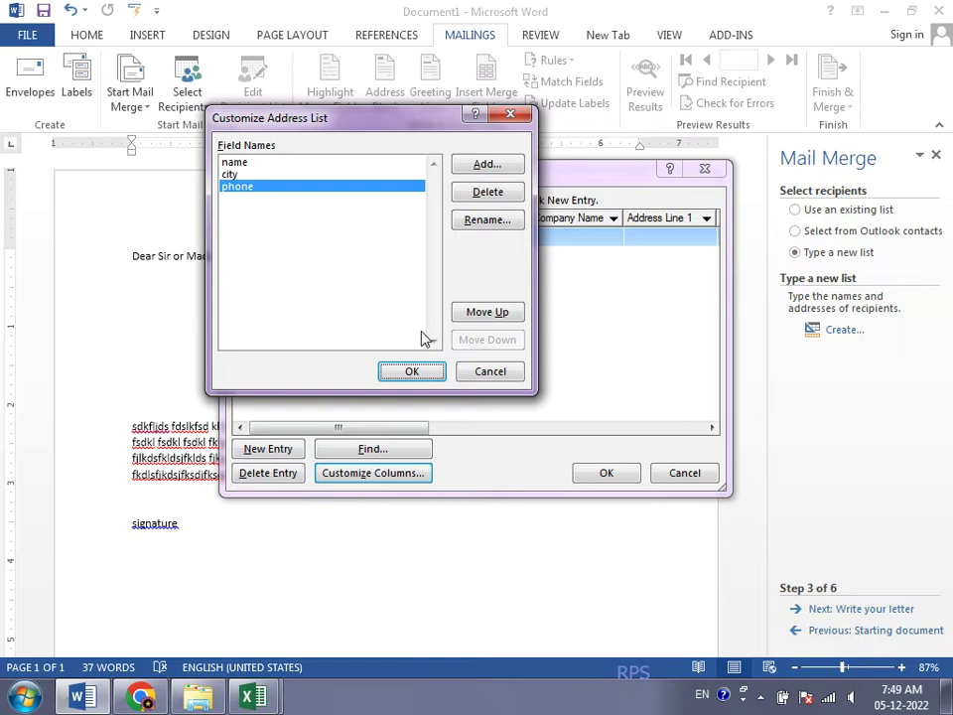
- Apply the custom columns and fill the first recipient entry with the recipient's name, city DOERI and phone number
{"action": "left_click", "coordinate": [417, 369]}
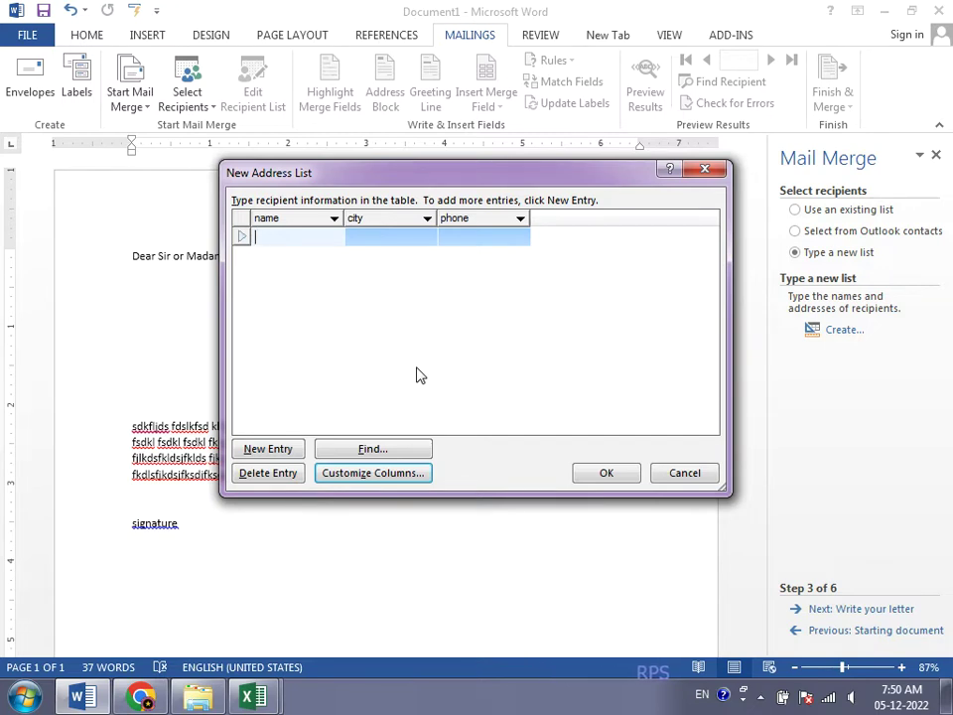
{"action": "type", "text": "r"}
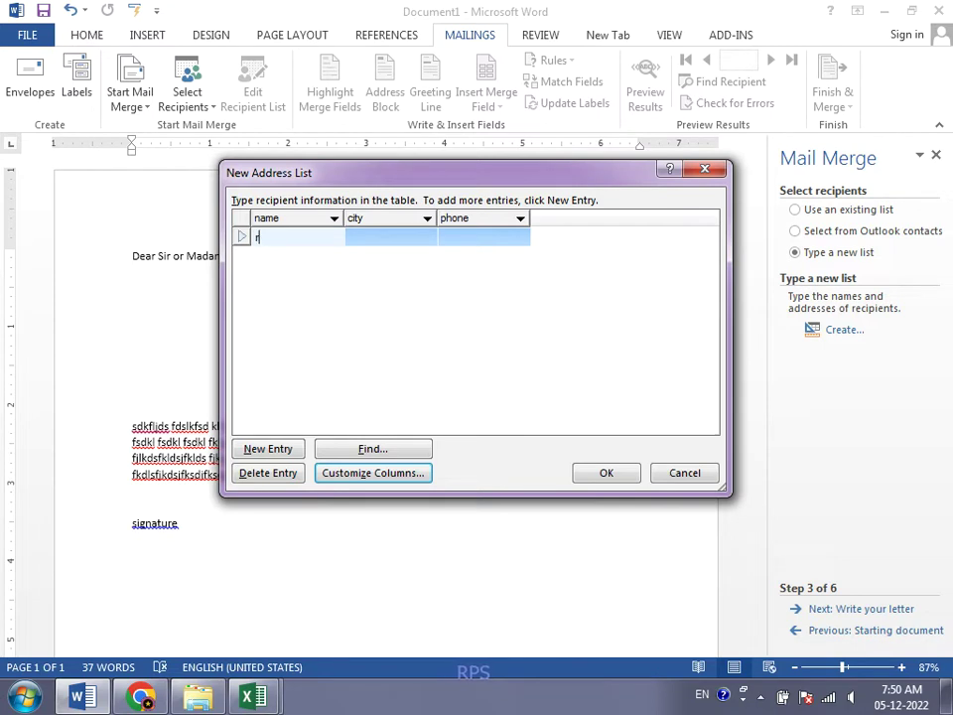
{"action": "type", "text": "AM"}
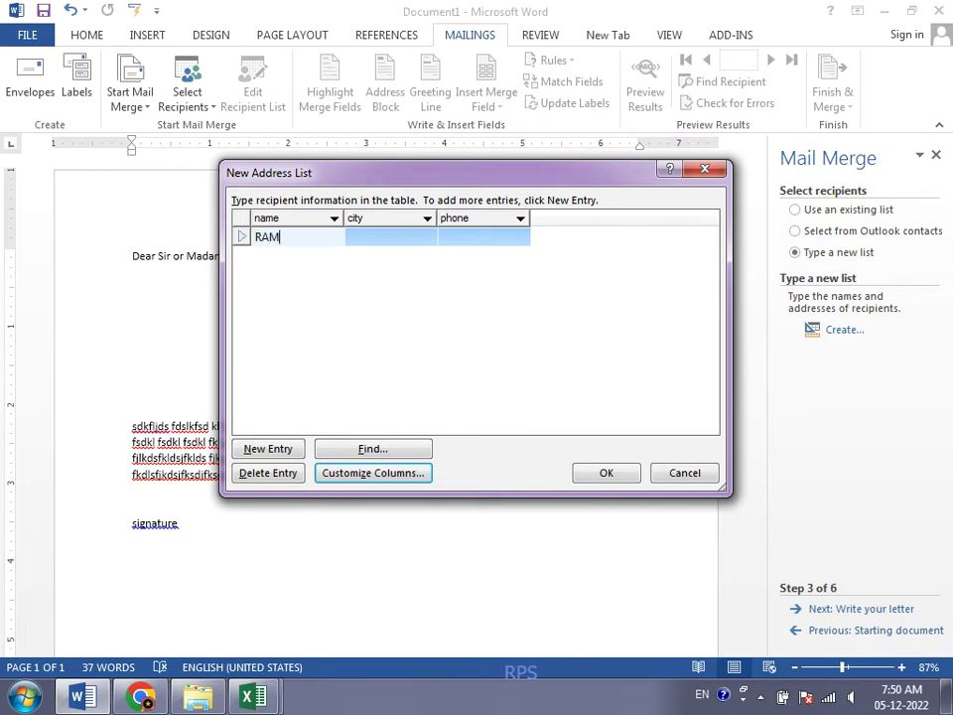
{"action": "key", "text": "Tab"}
{"action": "type", "text": "DOERI"}
{"action": "key", "text": "Tab"}
{"action": "type", "text": "45000"}
{"action": "key", "text": "Tab"}
- Fill the second recipient entry with the recipient's name, city SAGAR and phone number
{"action": "type", "text": "ASHOK"}
{"action": "key", "text": "Tab"}
{"action": "type", "text": "SAGAR"}
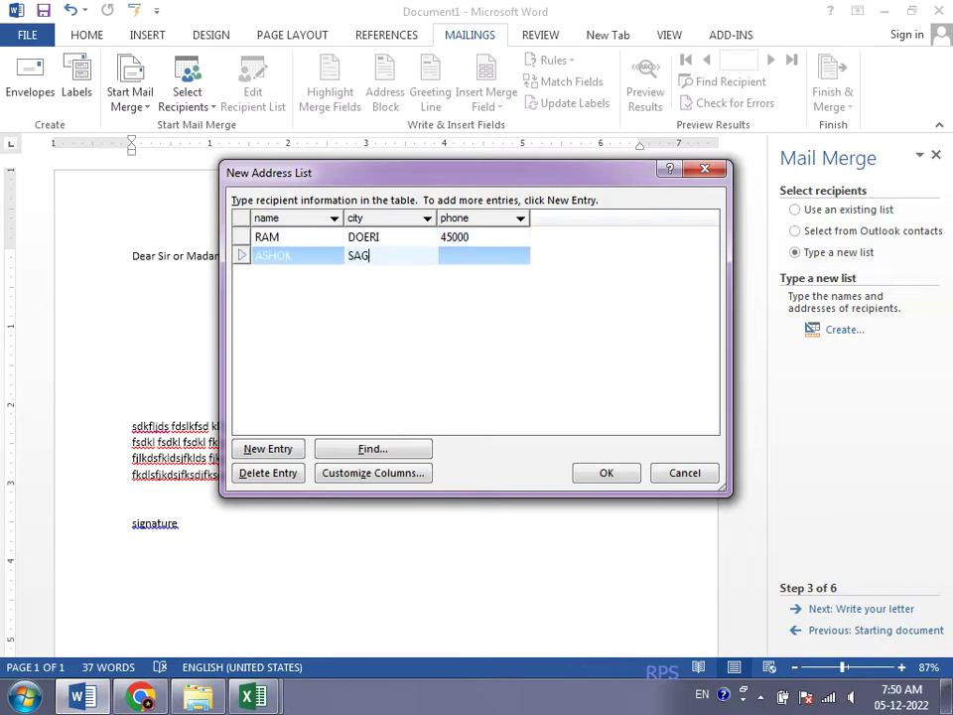
{"action": "key", "text": "Tab"}
{"action": "type", "text": "5465465"}
{"action": "key", "text": "Tab"}
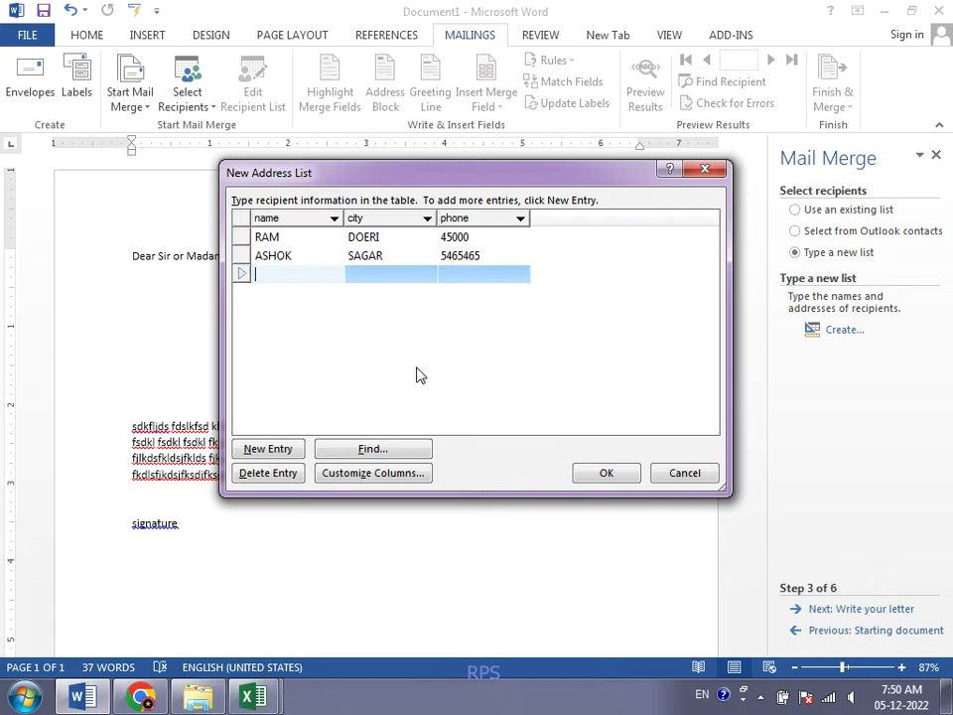
- Fill the third recipient entry with the recipient's name, city BHOPAL and phone number
{"action": "type", "text": "MAHESH"}
{"action": "key", "text": "Tab"}
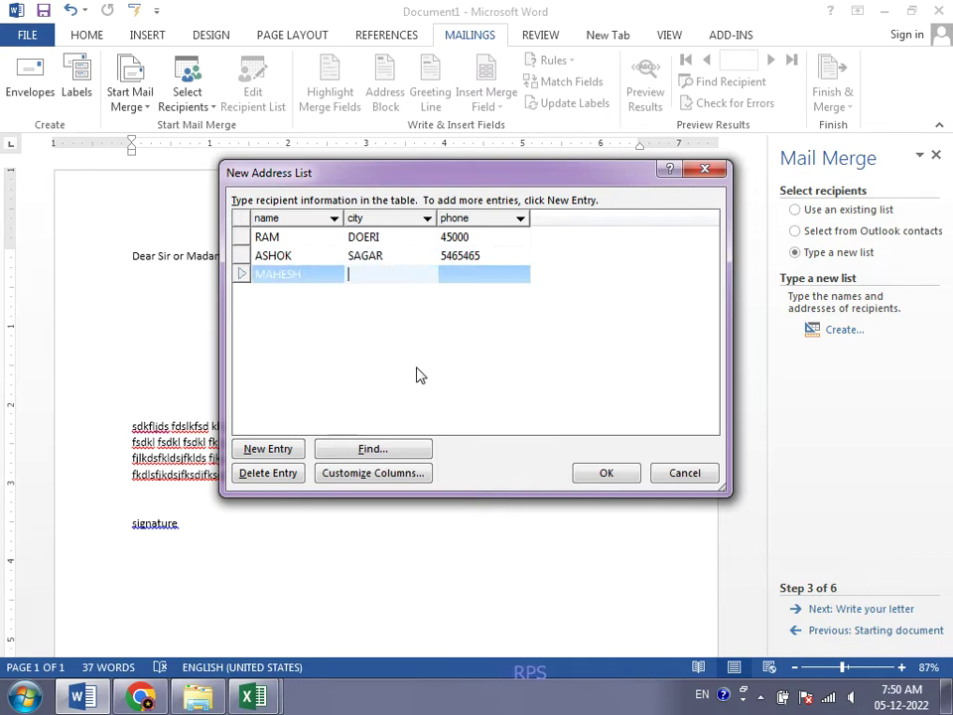
{"action": "type", "text": "BHOPAL"}
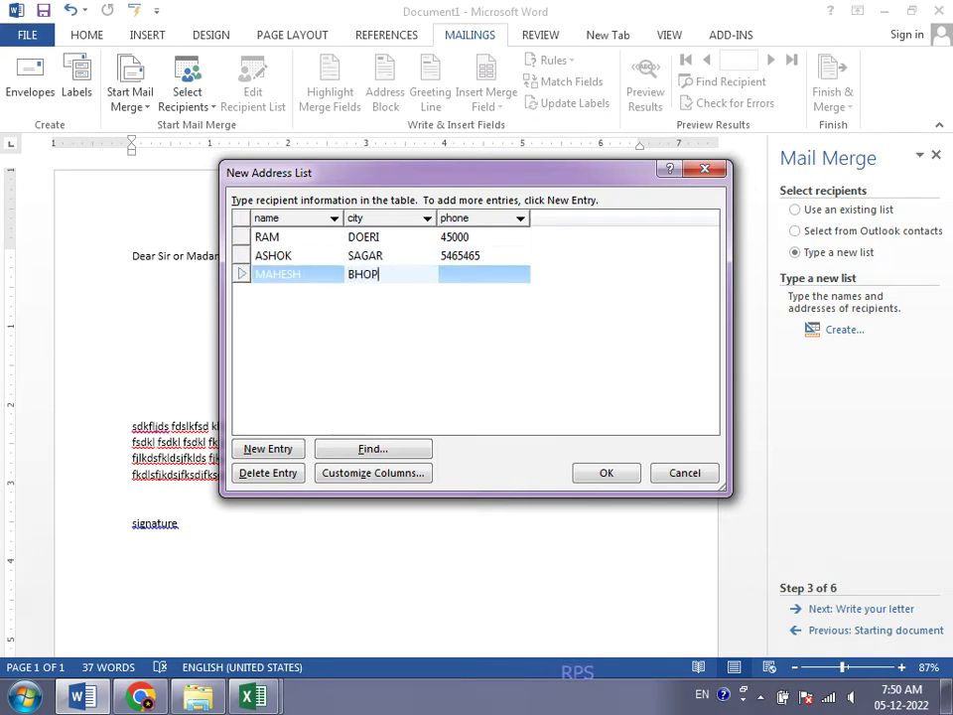
{"action": "key", "text": "Tab"}
{"action": "type", "text": "5564545"}
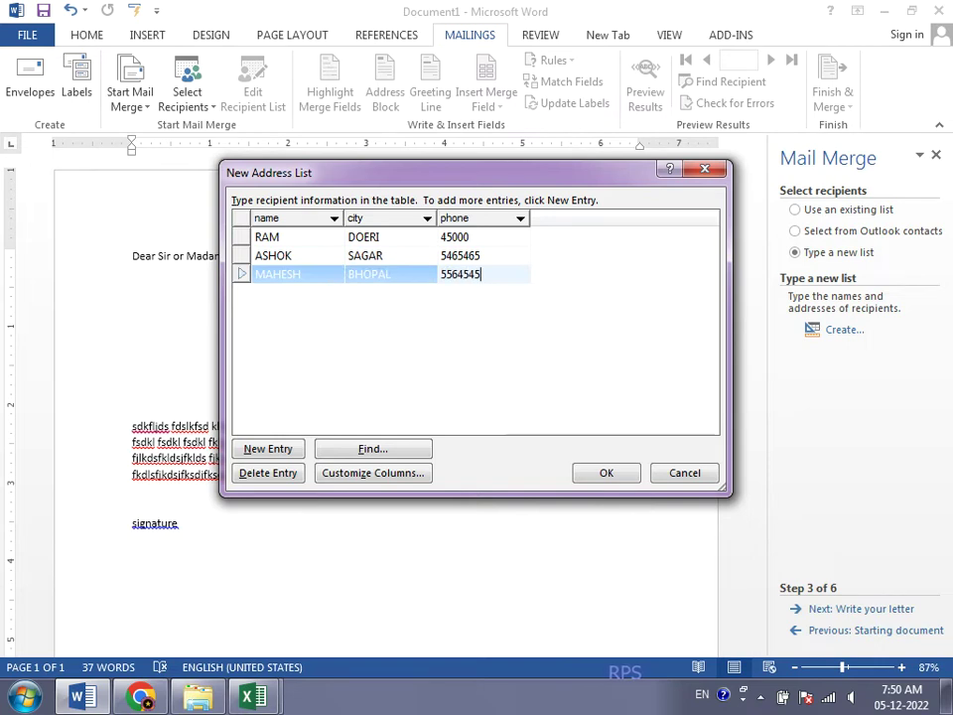
{"action": "key", "text": "Tab"}
- Fill the fourth recipient entry with the recipient's name, city DEORI and phone number
{"action": "type", "text": "SEETA"}
{"action": "key", "text": "Tab"}
{"action": "type", "text": "DEORI"}
{"action": "key", "text": "Tab"}
{"action": "type", "text": "545645456"}
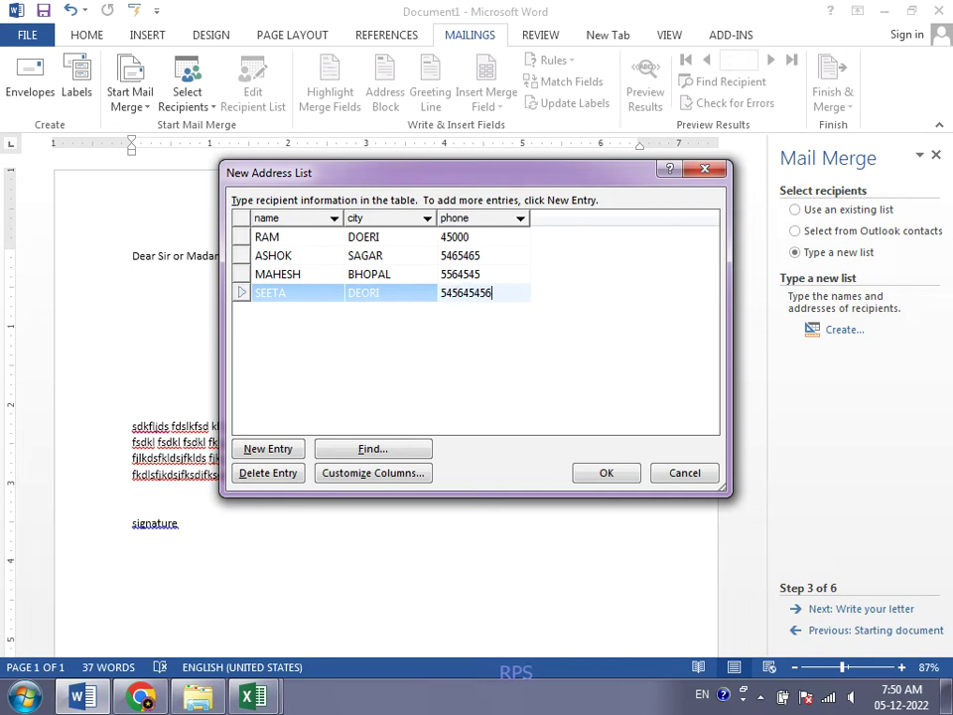
{"action": "key", "text": "Tab"}
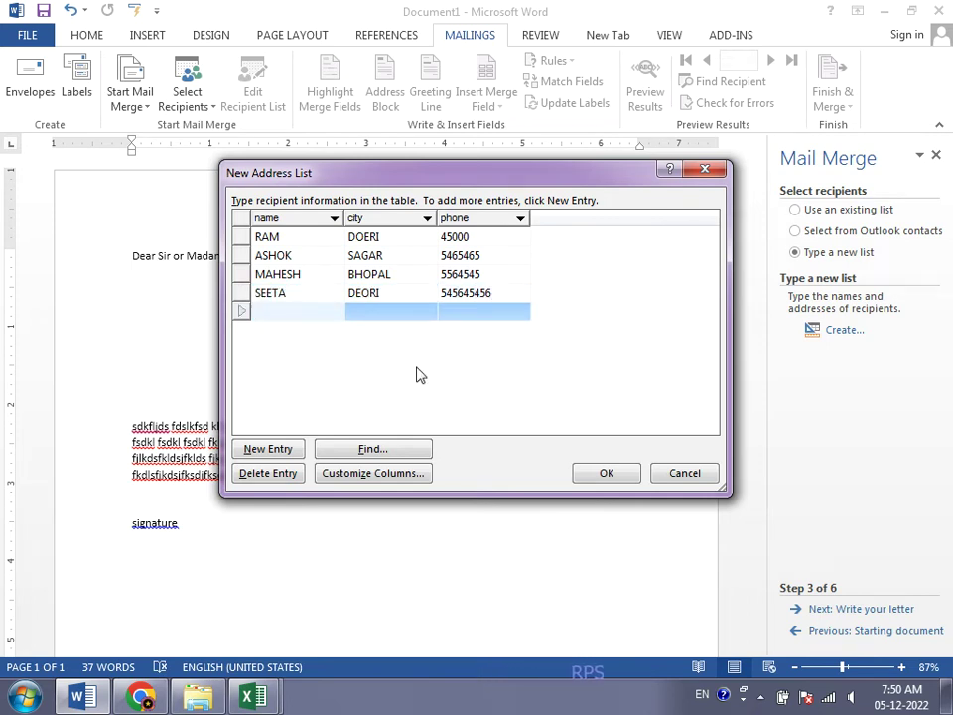
- Finish the address list and save it in My Data Sources as ROY
{"action": "left_click", "coordinate": [593, 474]}
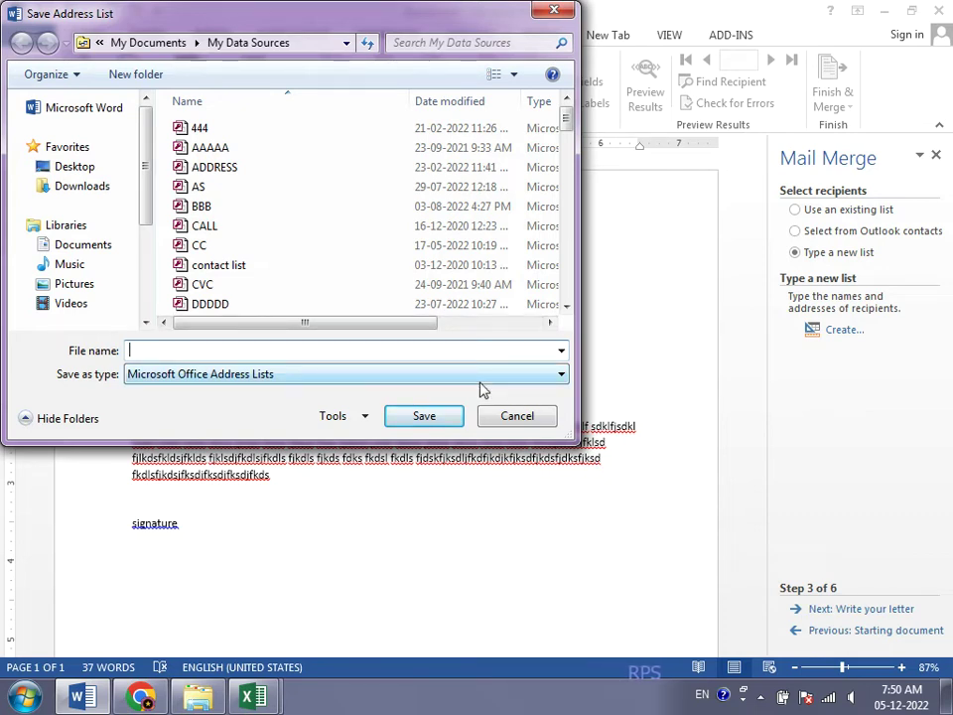
{"action": "type", "text": "ROY"}
{"action": "key", "text": "Return"}
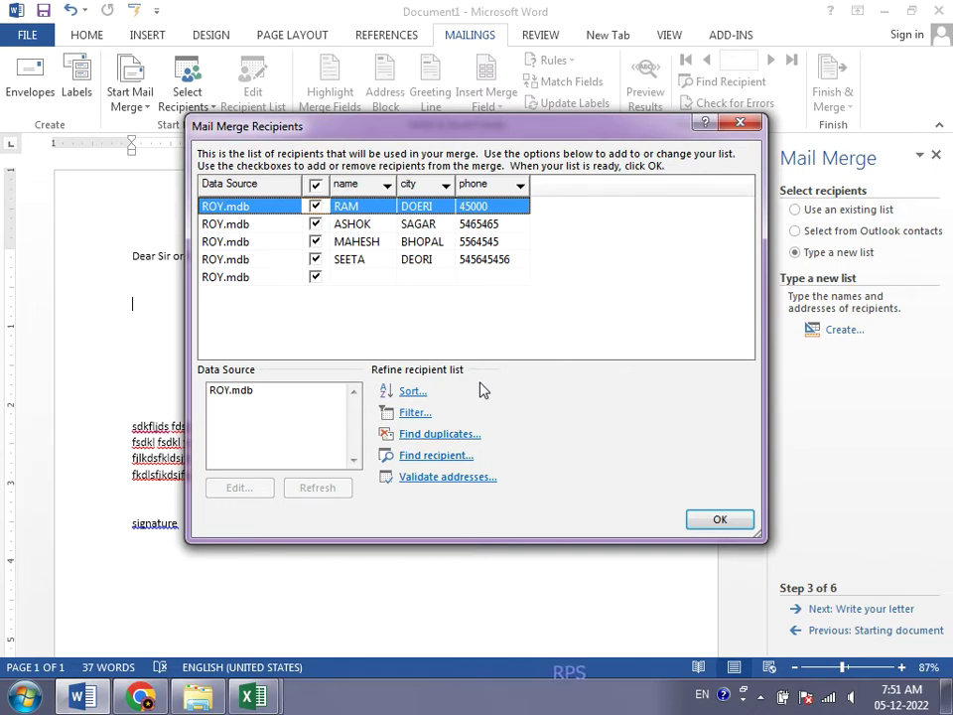
- Exclude only the blank fifth row from the merge recipients, keep the four filled entries selected, and accept the list
{"action": "left_click", "coordinate": [316, 188]}
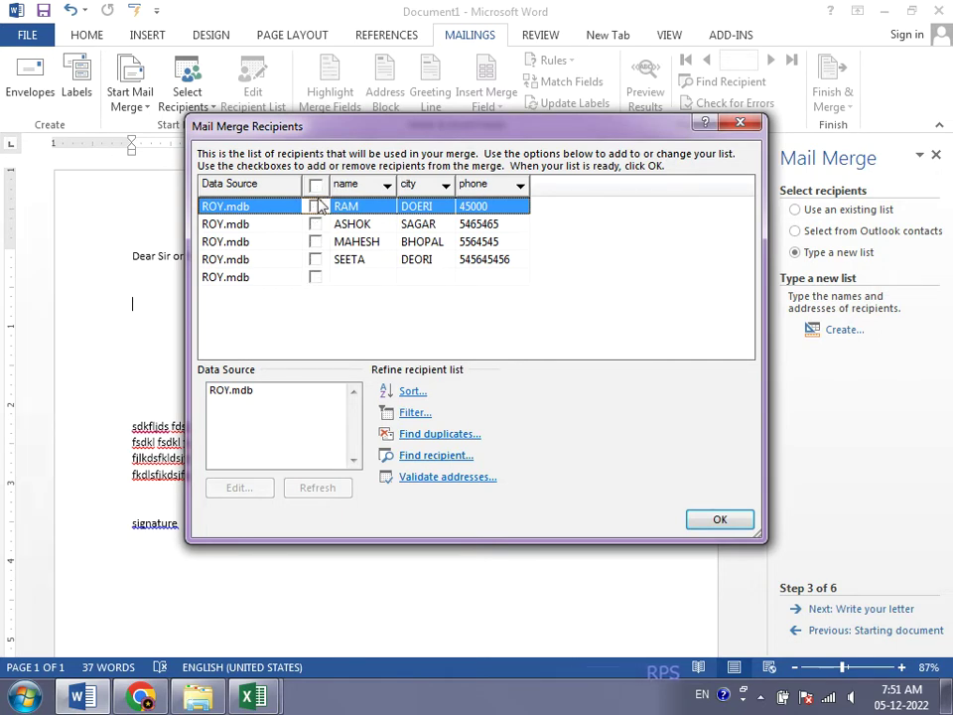
{"action": "left_click", "coordinate": [316, 205]}
{"action": "left_click", "coordinate": [315, 188]}
{"action": "left_click", "coordinate": [315, 276]}
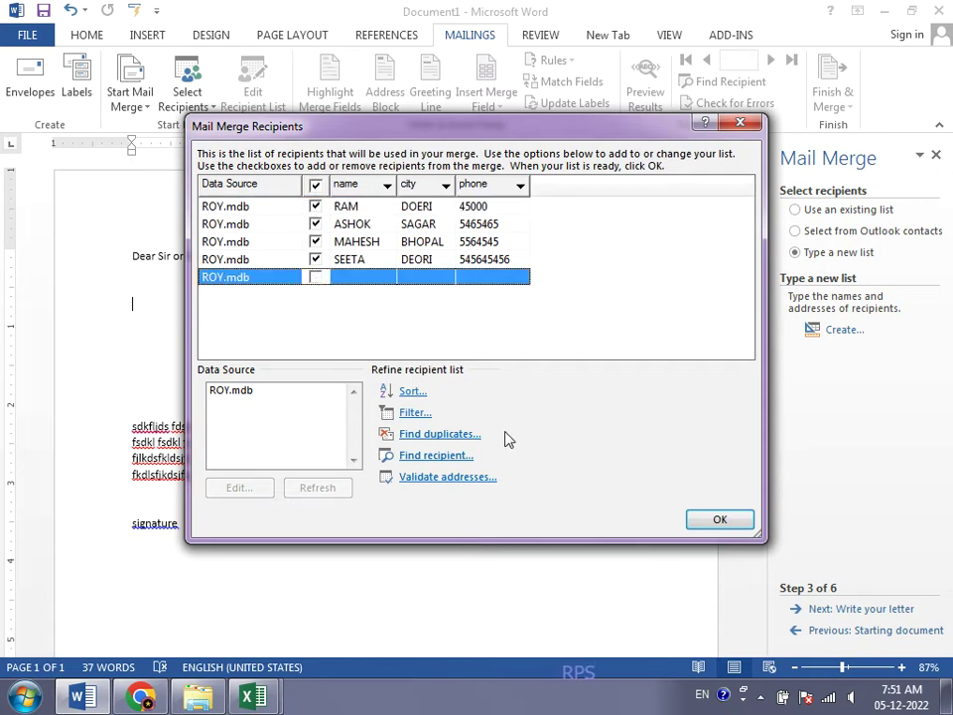
{"action": "left_click", "coordinate": [702, 519]}
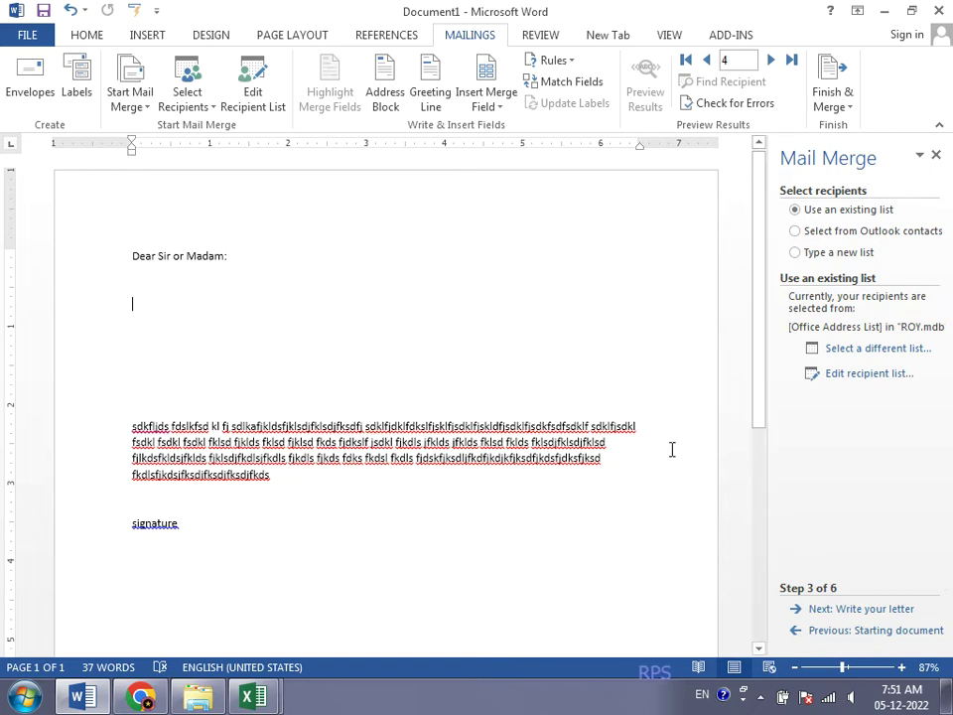
- Advance to writing the letter and insert the name merge field on the line below "Dear Sir or Madam:"
{"action": "left_click", "coordinate": [843, 610]}
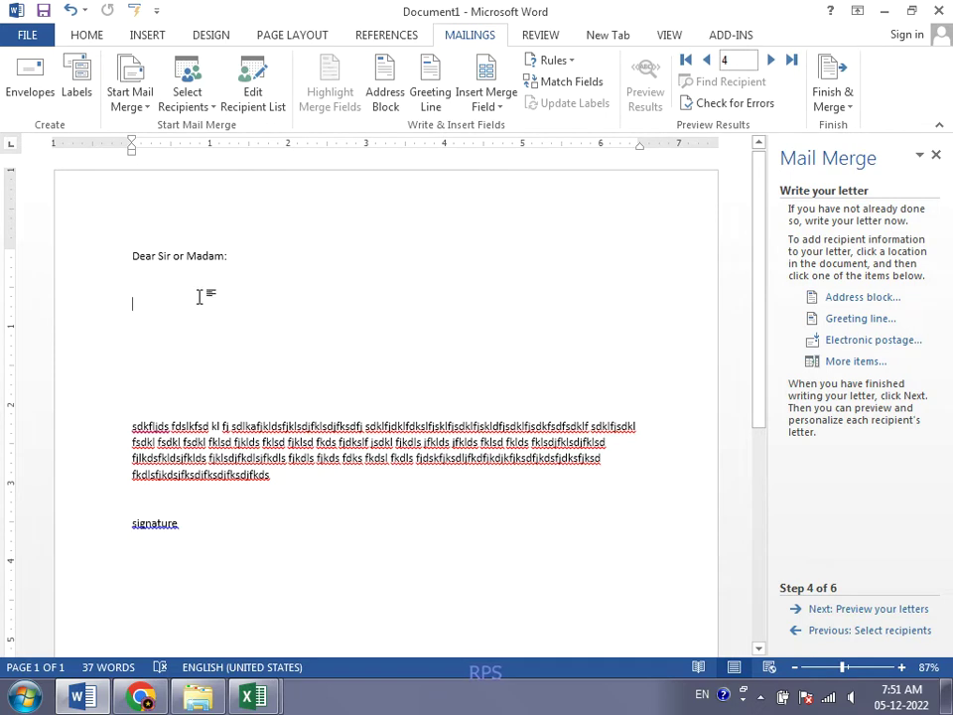
{"action": "left_click", "coordinate": [170, 279]}
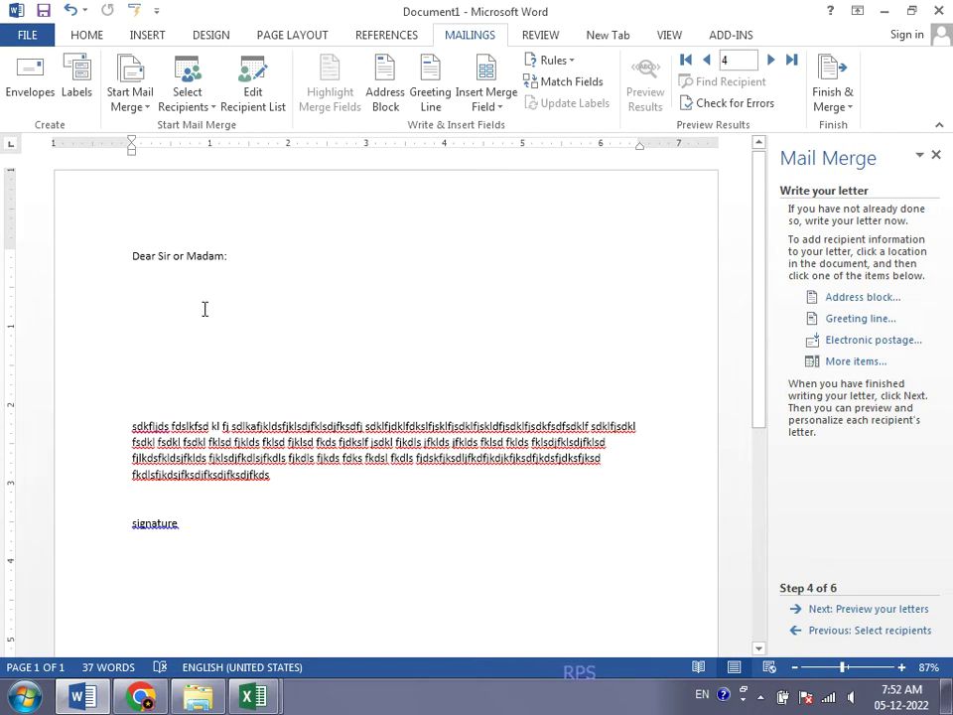
{"action": "left_click", "coordinate": [841, 362]}
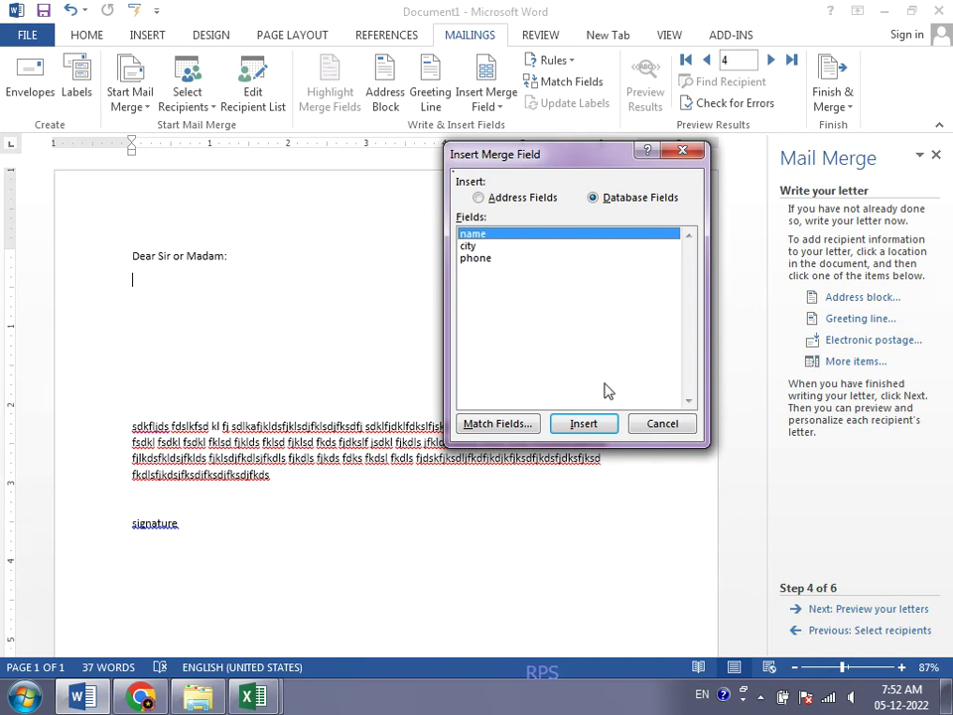
{"action": "left_click", "coordinate": [588, 423]}
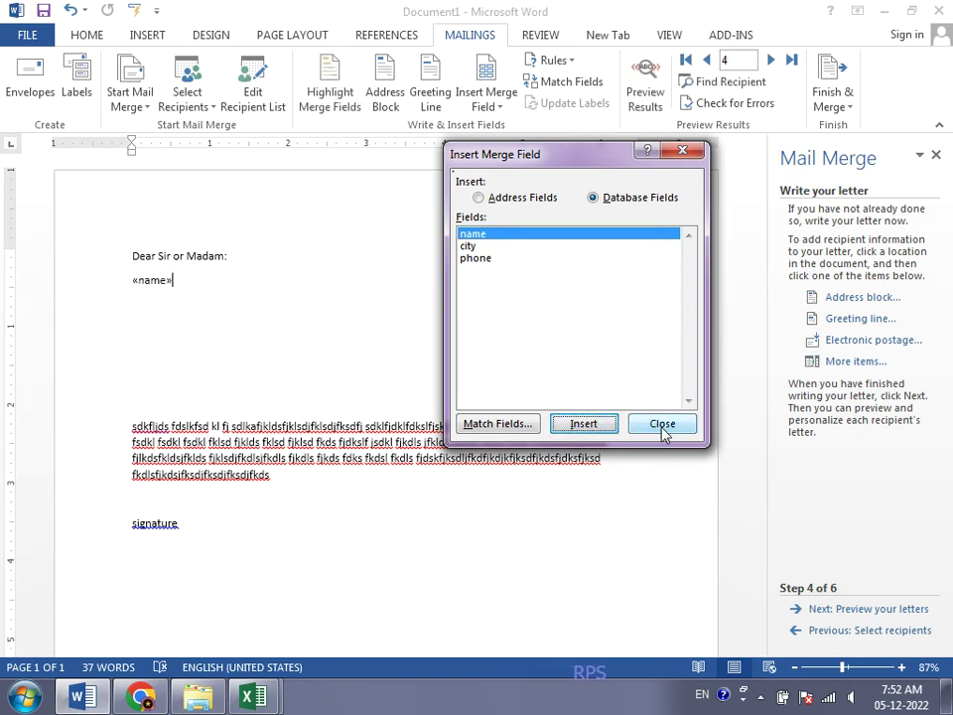
{"action": "left_click", "coordinate": [662, 425]}
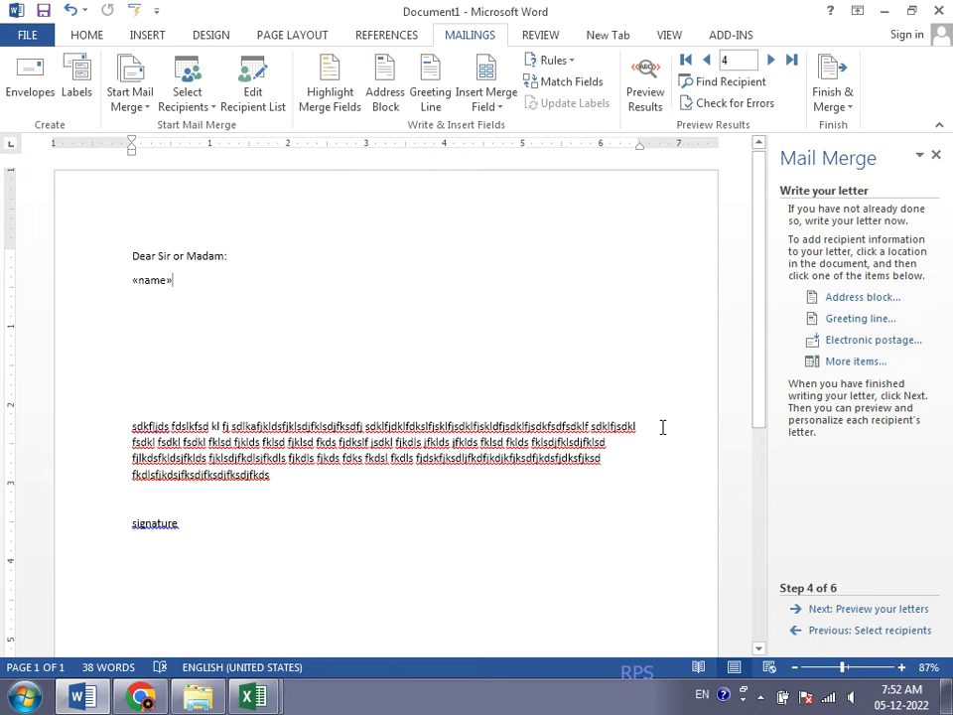
- Insert the city merge field on a new line below the name field
{"action": "key", "text": "Return"}
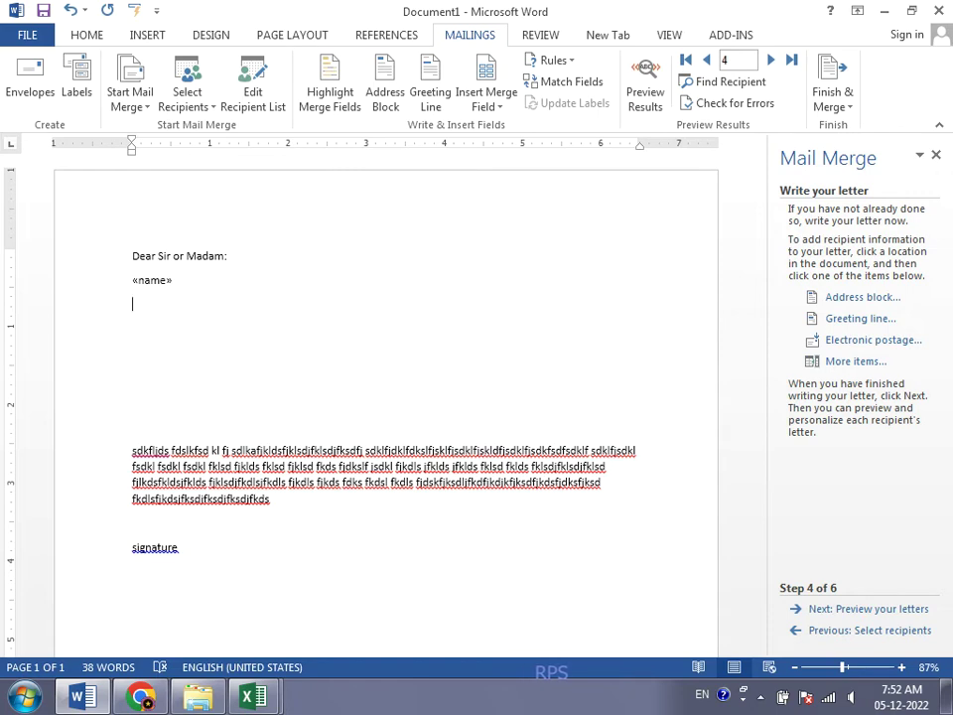
{"action": "left_click", "coordinate": [847, 363]}
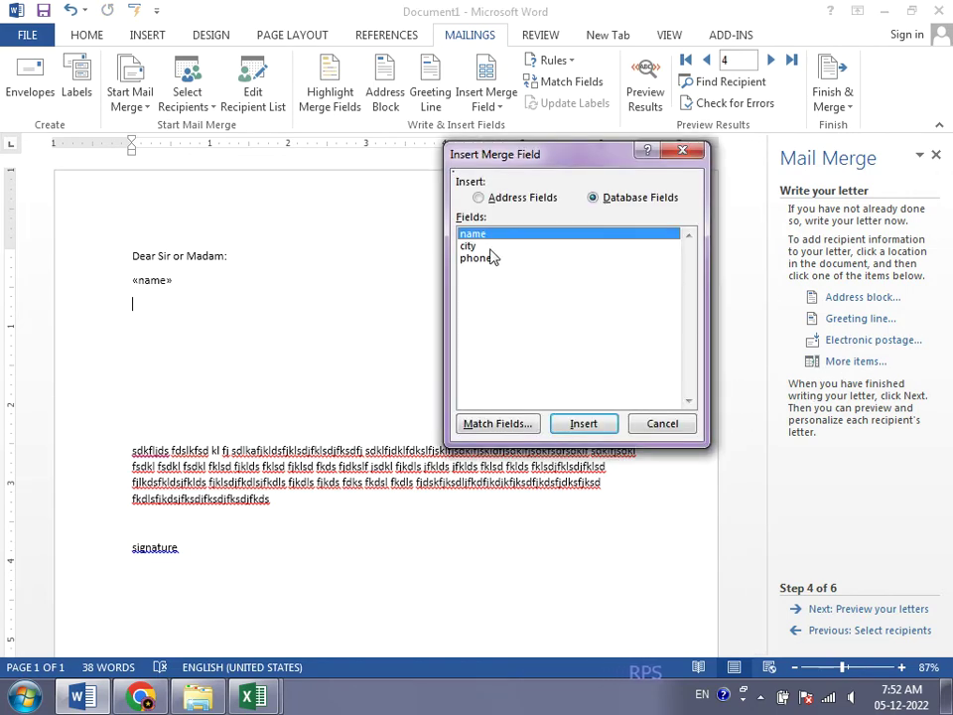
{"action": "left_click", "coordinate": [489, 245]}
{"action": "left_click", "coordinate": [583, 423]}
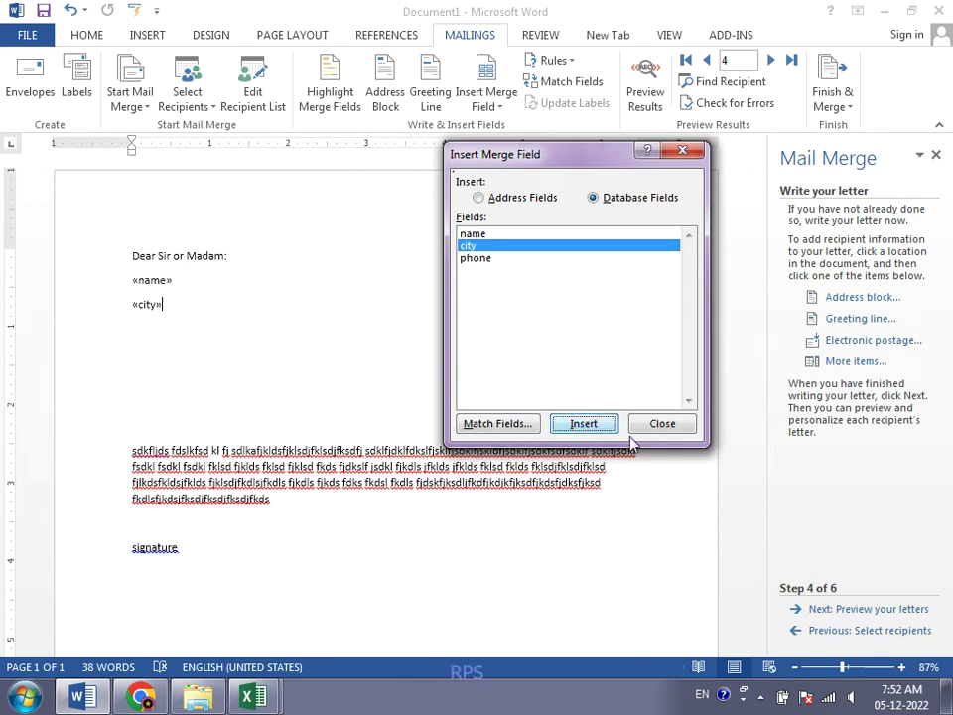
{"action": "left_click", "coordinate": [651, 421]}
- Insert the phone merge field on a new line below the city field
{"action": "key", "text": "Return"}
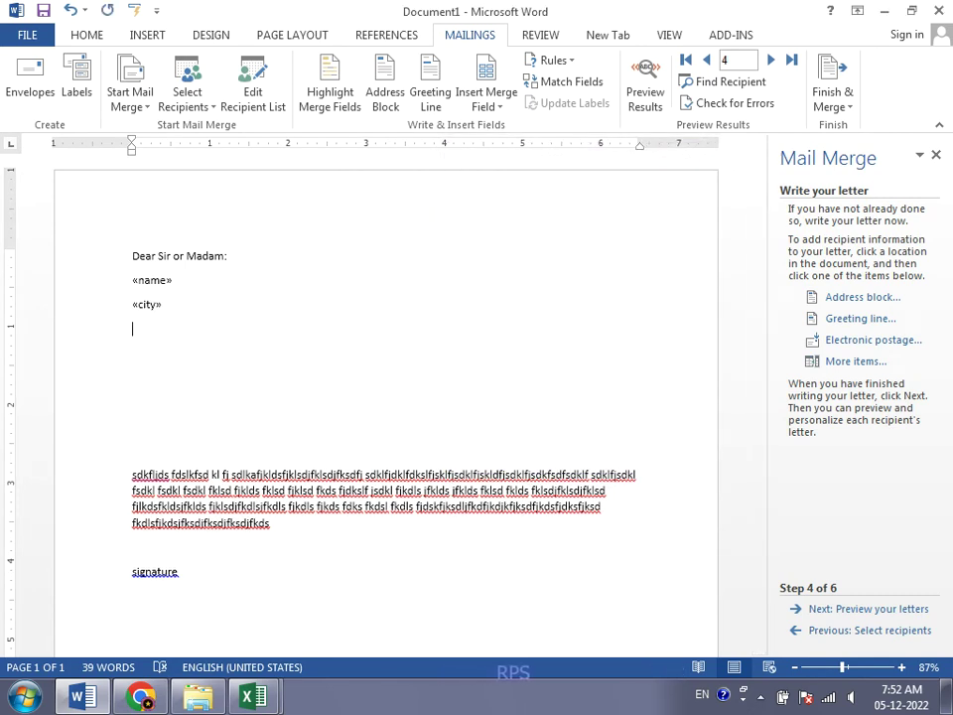
{"action": "left_click", "coordinate": [839, 364]}
{"action": "left_click", "coordinate": [472, 257]}
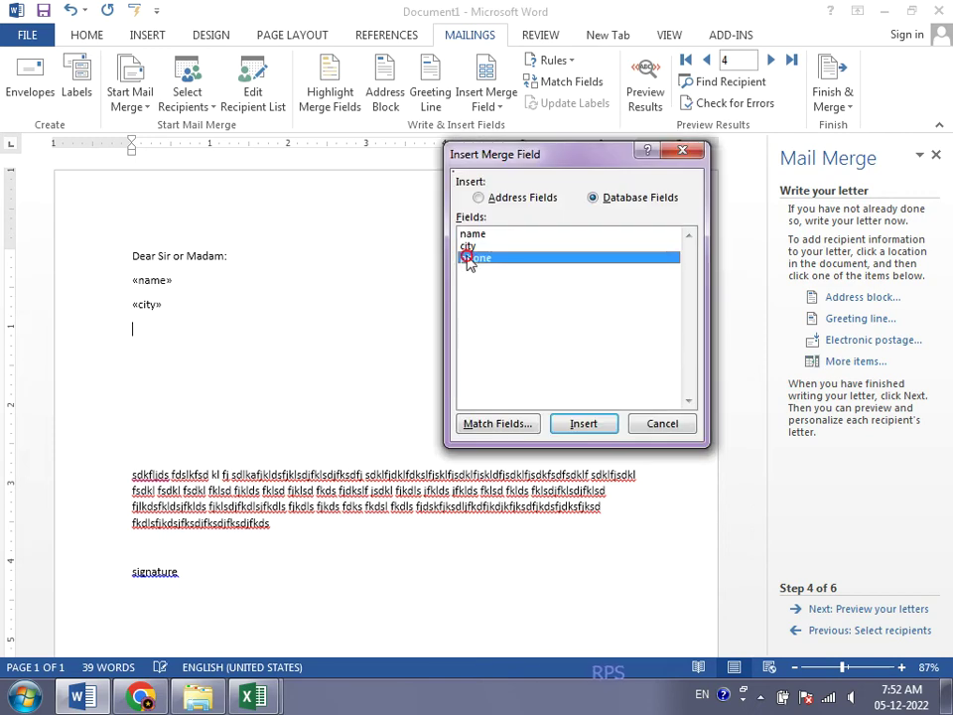
{"action": "left_click", "coordinate": [583, 423]}
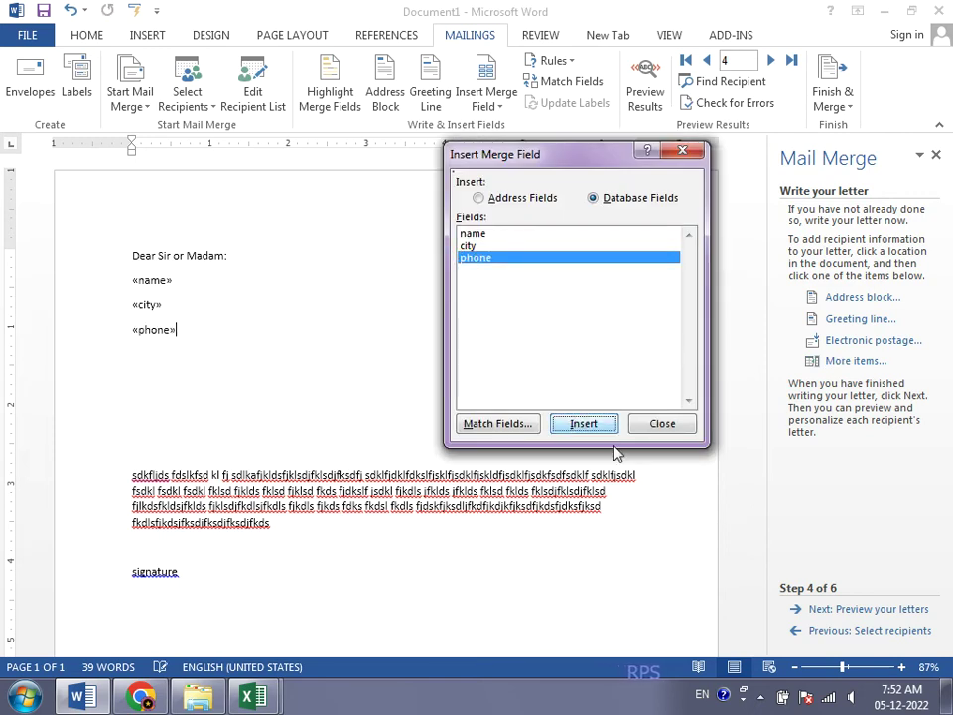
{"action": "left_click", "coordinate": [673, 422]}
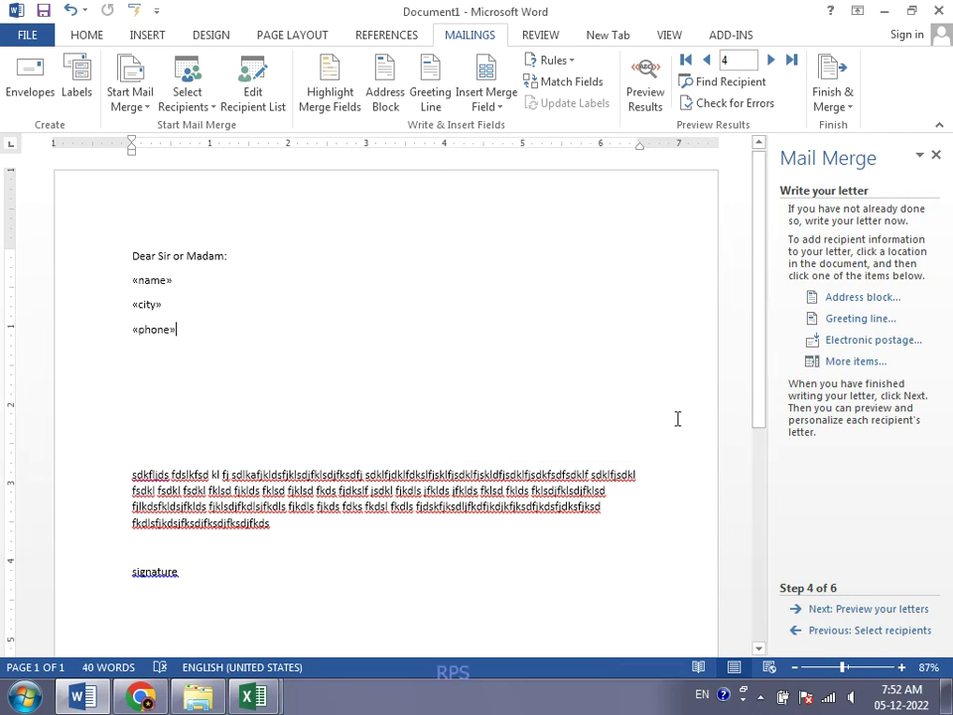
- Advance through the letter preview to completing the merge, and merge records 1 to 2 to the printer
{"action": "left_click", "coordinate": [820, 609]}
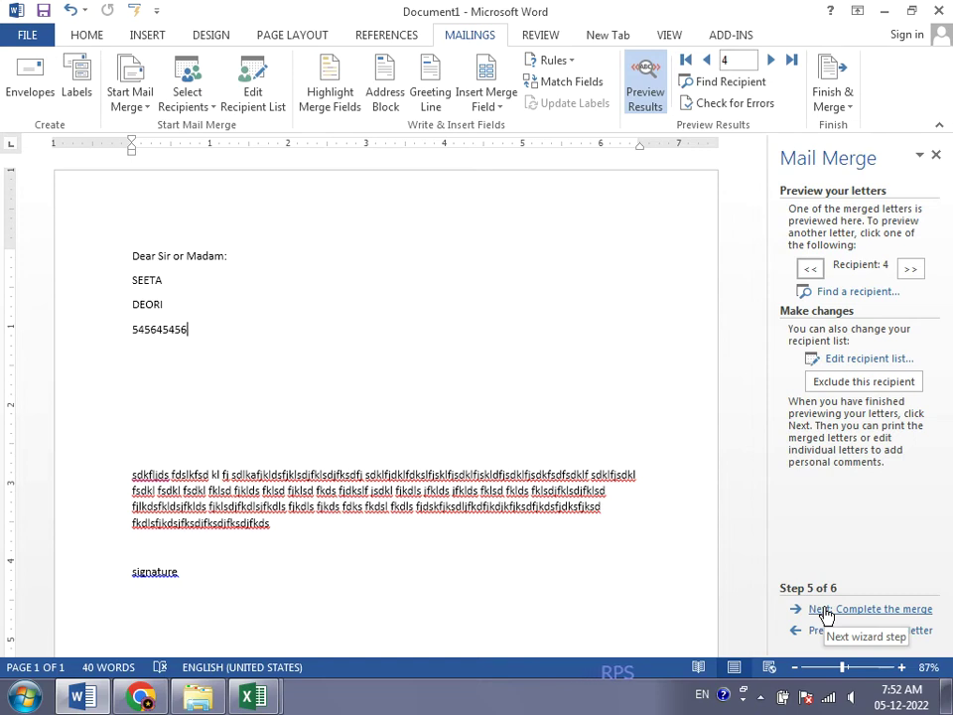
{"action": "left_click", "coordinate": [824, 610]}
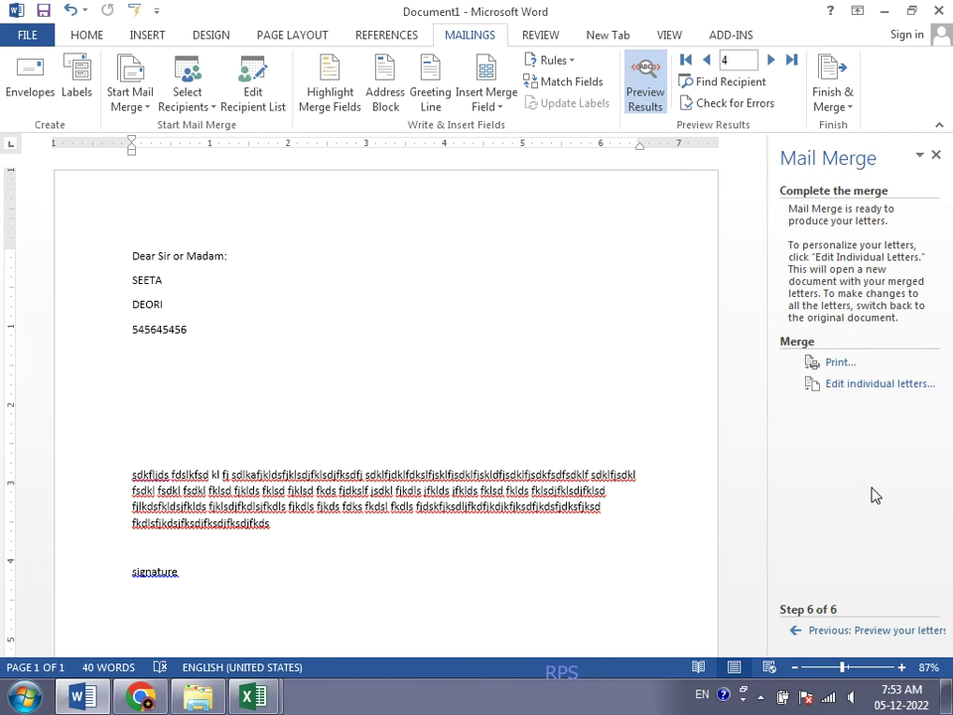
{"action": "left_click", "coordinate": [843, 365]}
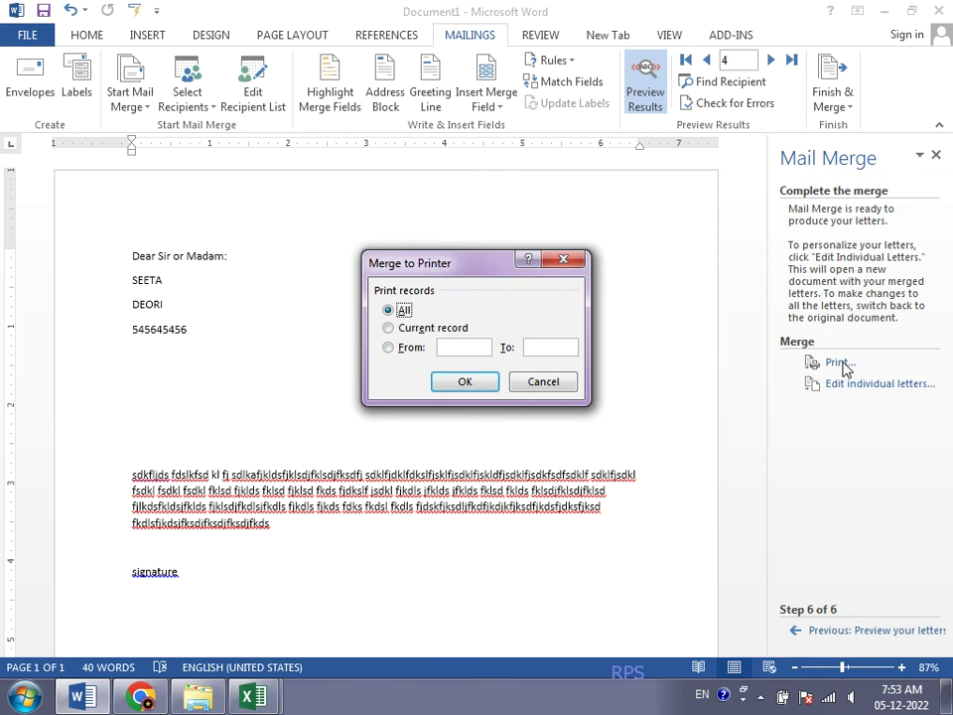
{"action": "left_click", "coordinate": [482, 348]}
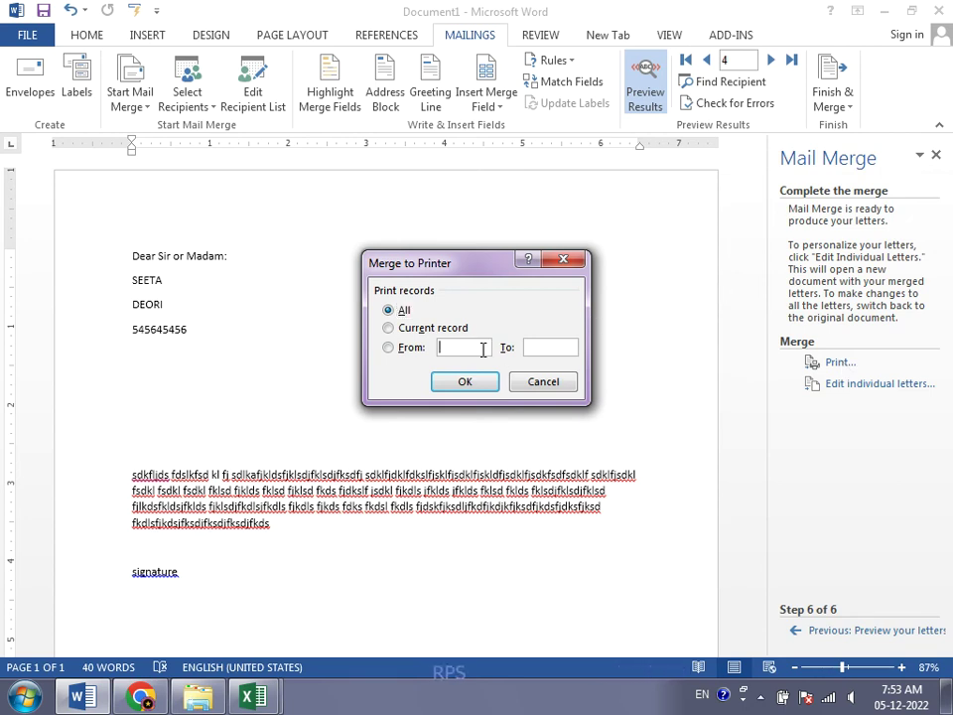
{"action": "type", "text": "1"}
{"action": "key", "text": "Tab"}
{"action": "type", "text": "2"}
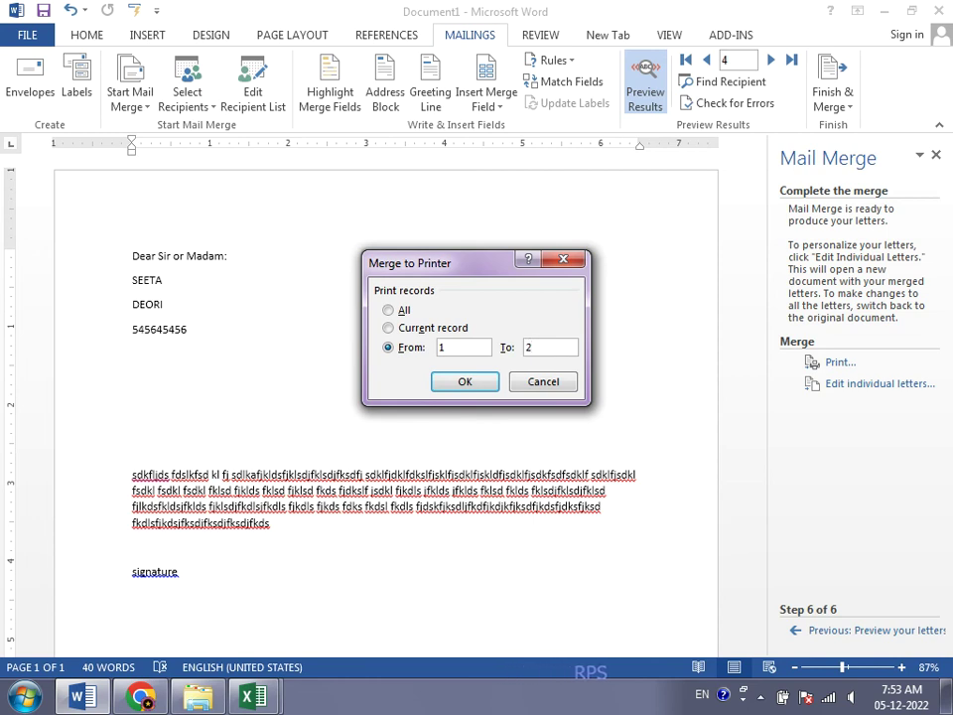
{"action": "key", "text": "Return"}
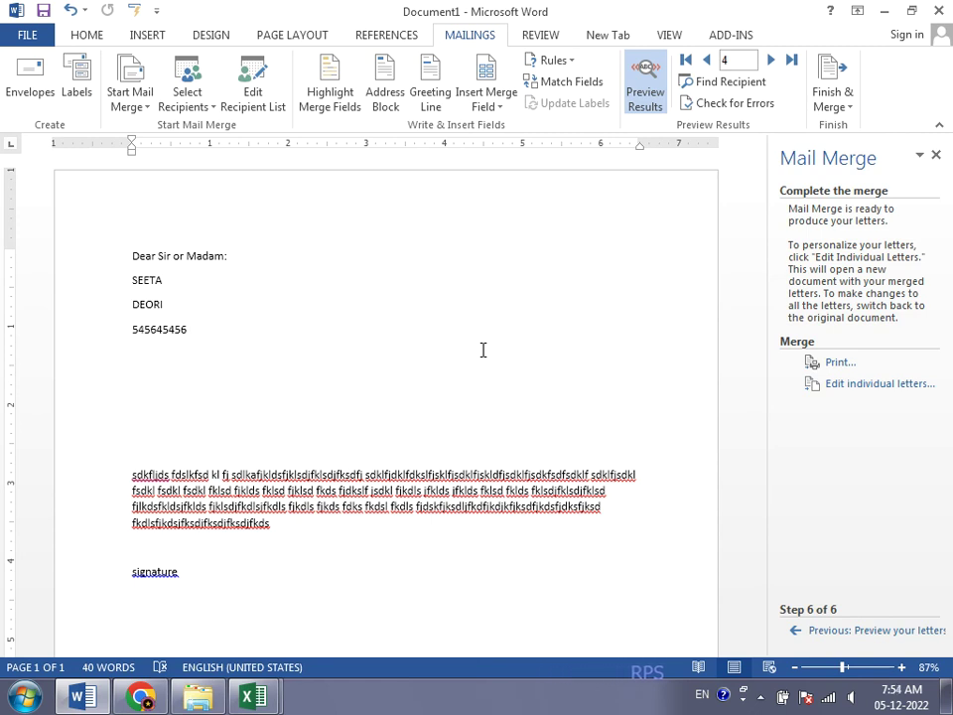
- Merge all records into a new document of individual letters
{"action": "left_click", "coordinate": [919, 387]}
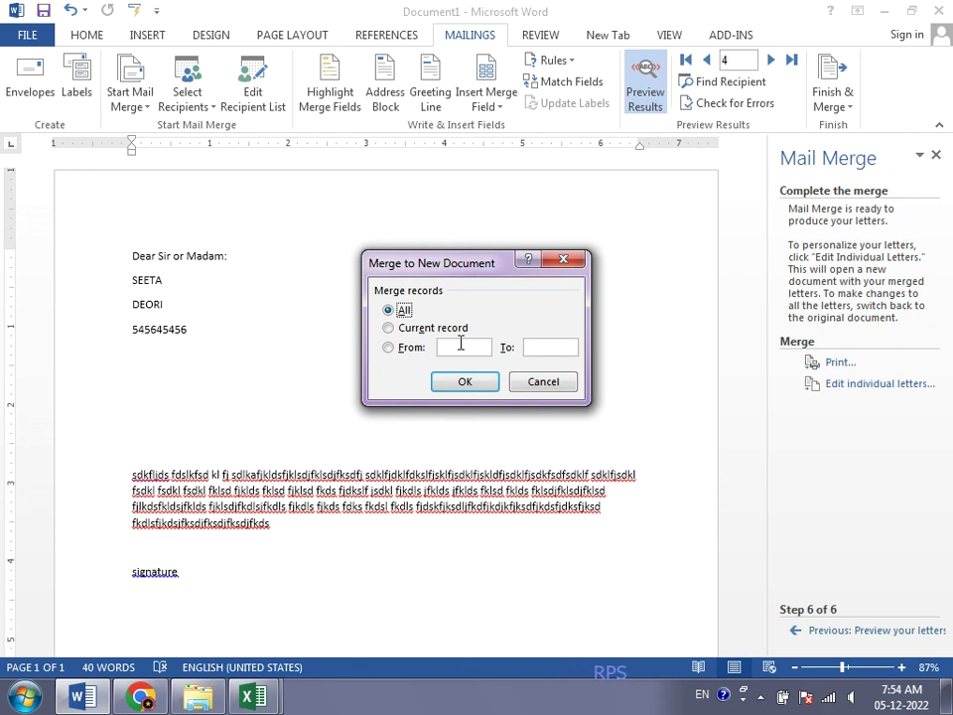
{"action": "left_click", "coordinate": [464, 381]}
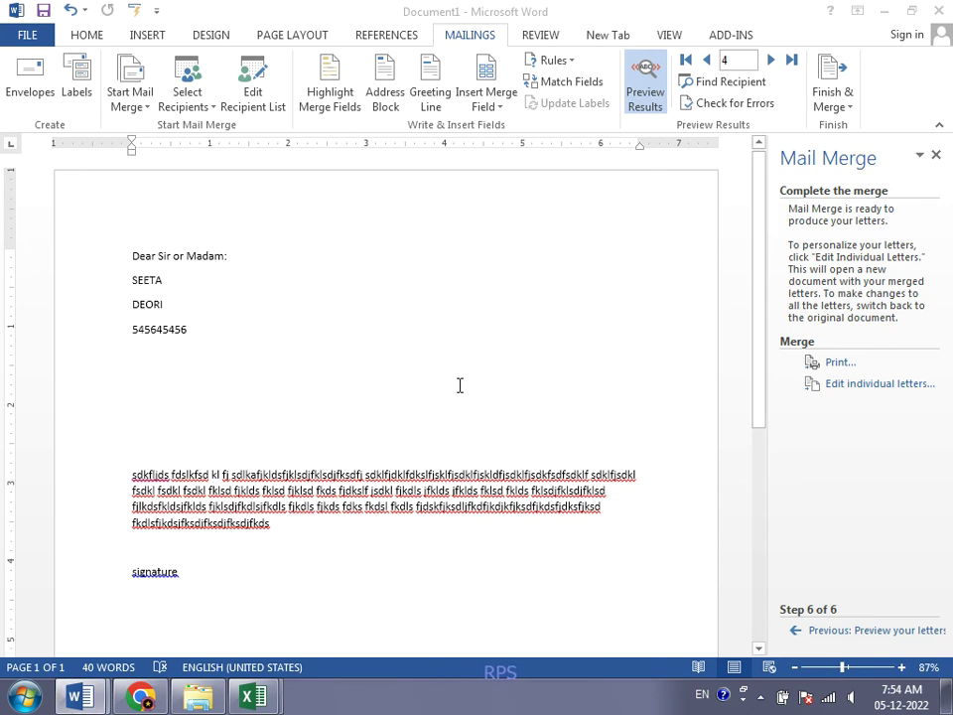
- Look through the merged letters document from the first letter to the last, checking each recipient's name, city and phone lines
{"action": "left_click", "coordinate": [15, 13]}
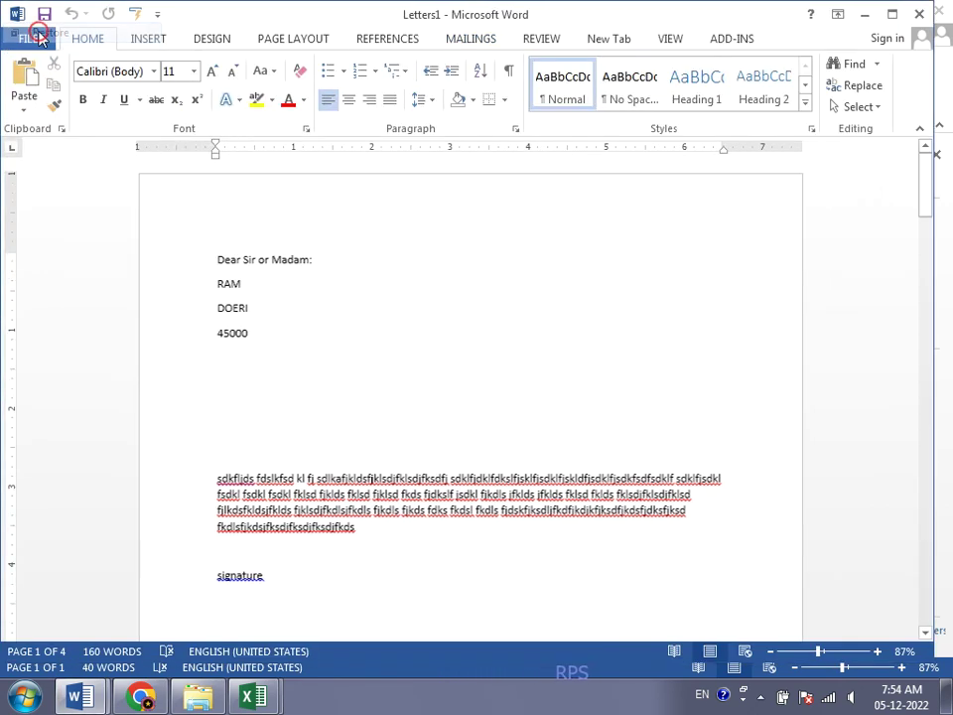
{"action": "key", "text": "Down"}
{"action": "key", "text": "Down"}
{"action": "key", "text": "Down"}
{"action": "key", "text": "Down"}
{"action": "key", "text": "Down"}
{"action": "key", "text": "Down"}
{"action": "key", "text": "Down"}
{"action": "key", "text": "Down"}
{"action": "key", "text": "Down"}
{"action": "key", "text": "Down"}
{"action": "key", "text": "Down"}
{"action": "key", "text": "Down"}
{"action": "key", "text": "Down"}
{"action": "key", "text": "Down"}
{"action": "key", "text": "Down"}
{"action": "key", "text": "Down"}
{"action": "key", "text": "Down"}
{"action": "key", "text": "Down"}
{"action": "key", "text": "Down"}
{"action": "key", "text": "Down"}
{"action": "key", "text": "Down"}
{"action": "key", "text": "Down"}
{"action": "key", "text": "Down"}
{"action": "key", "text": "Down"}
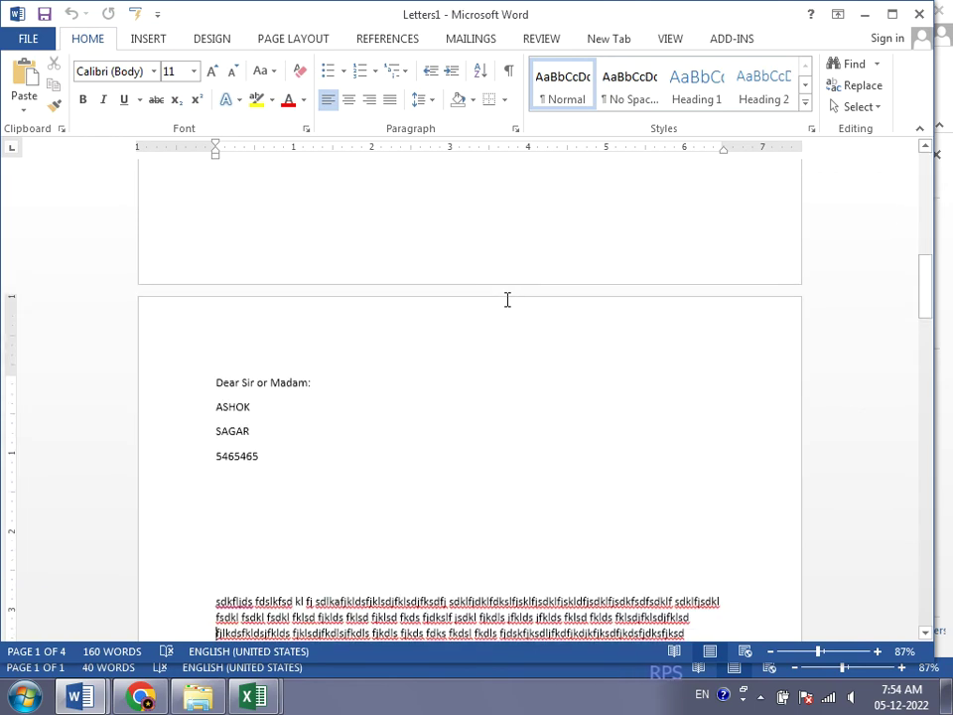
{"action": "key", "text": "Down"}
{"action": "key", "text": "Down"}
{"action": "key", "text": "Down"}
{"action": "key", "text": "Down"}
{"action": "key", "text": "Down"}
{"action": "key", "text": "Down"}
{"action": "key", "text": "Down"}
{"action": "key", "text": "Down"}
{"action": "key", "text": "Down"}
{"action": "key", "text": "Down"}
{"action": "key", "text": "Down"}
{"action": "key", "text": "Down"}
{"action": "key", "text": "Down"}
{"action": "key", "text": "Down"}
{"action": "key", "text": "Down"}
{"action": "key", "text": "Down"}
{"action": "key", "text": "Down"}
{"action": "key", "text": "Down"}
{"action": "key", "text": "Down"}
{"action": "key", "text": "Down"}
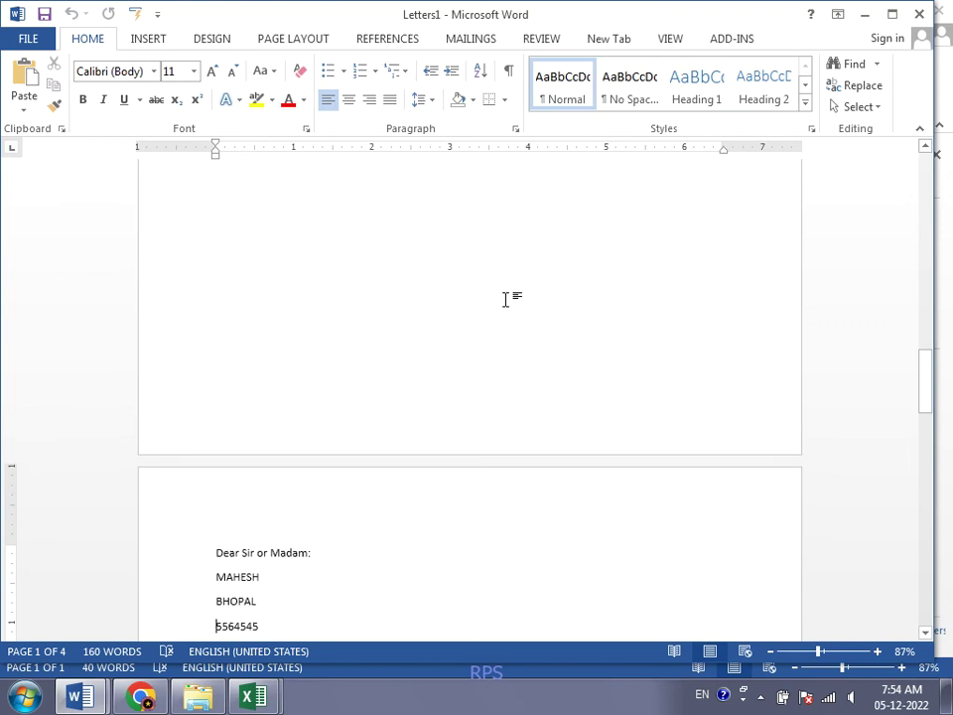
{"action": "key", "text": "Down"}
{"action": "key", "text": "Down"}
{"action": "key", "text": "Down"}
{"action": "key", "text": "Down"}
{"action": "key", "text": "Down"}
{"action": "key", "text": "Down"}
{"action": "key", "text": "Down"}
{"action": "key", "text": "Down"}
{"action": "key", "text": "Down"}
{"action": "key", "text": "Down"}
{"action": "key", "text": "Down"}
{"action": "key", "text": "Down"}
{"action": "key", "text": "Down"}
{"action": "key", "text": "Down"}
{"action": "key", "text": "Down"}
{"action": "key", "text": "Down"}
{"action": "key", "text": "Down"}
{"action": "key", "text": "Down"}
{"action": "key", "text": "Down"}
{"action": "key", "text": "Down"}
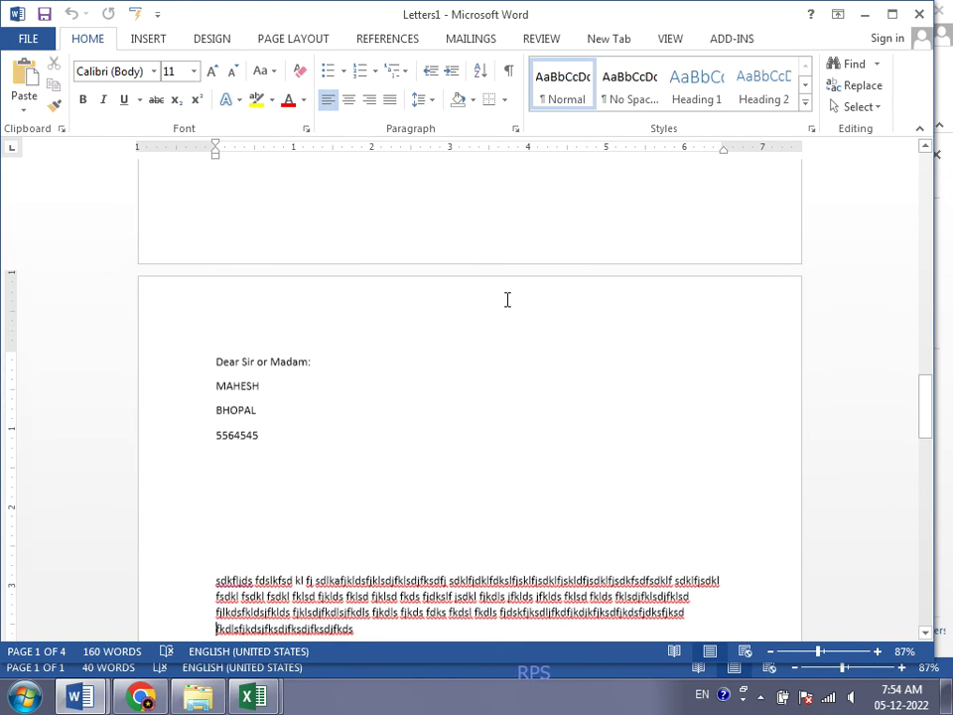
{"action": "key", "text": "Down"}
{"action": "key", "text": "Down"}
{"action": "key", "text": "Down"}
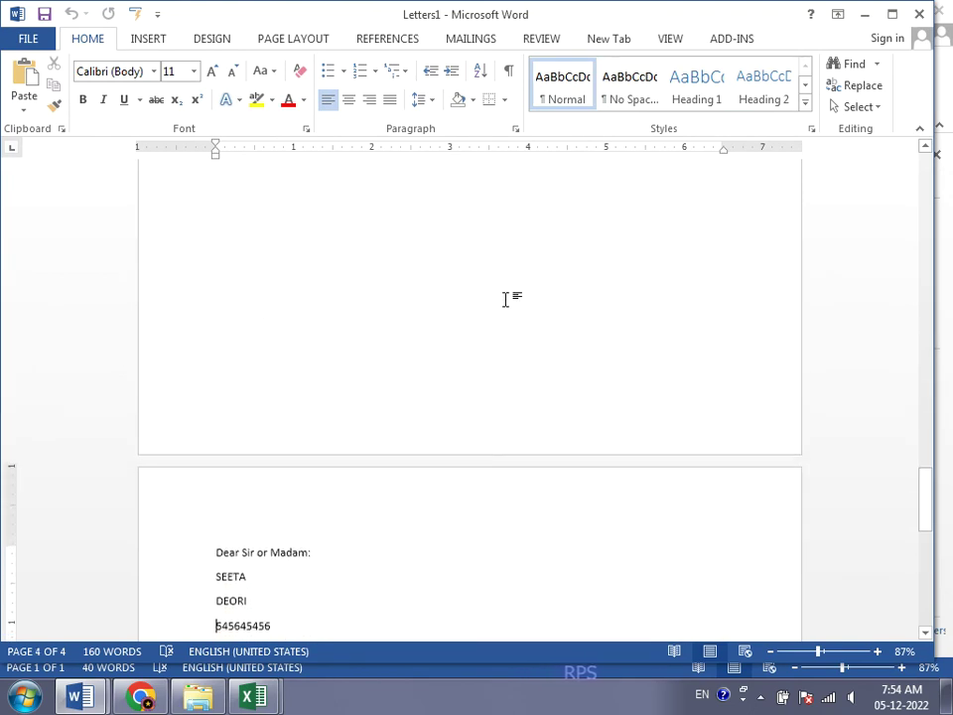
{"action": "key", "text": "Down"}
{"action": "key", "text": "Down"}
{"action": "key", "text": "Down"}
{"action": "key", "text": "Down"}
{"action": "key", "text": "Down"}
{"action": "key", "text": "Down"}
{"action": "key", "text": "Down"}
{"action": "key", "text": "Down"}
{"action": "key", "text": "Down"}
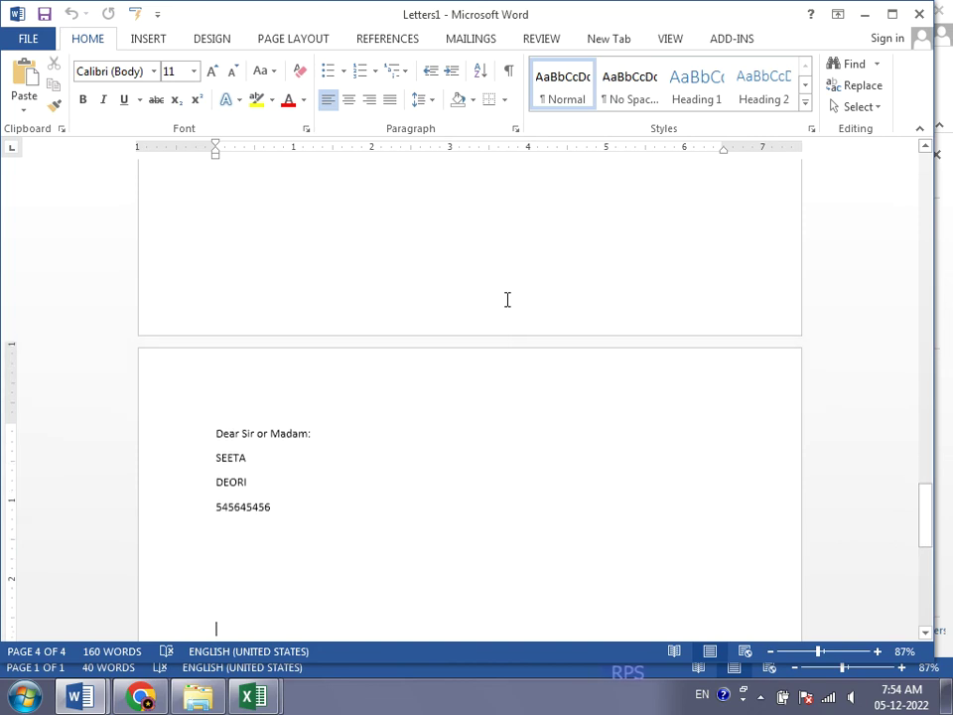
{"action": "key", "text": "Down"}
{"action": "key", "text": "Down"}
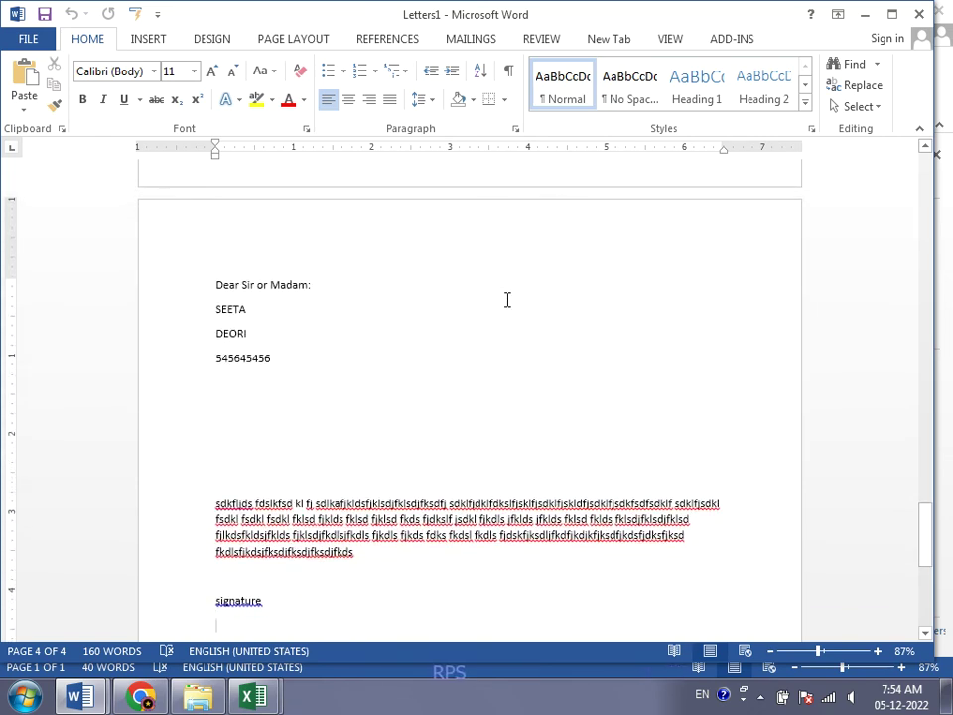